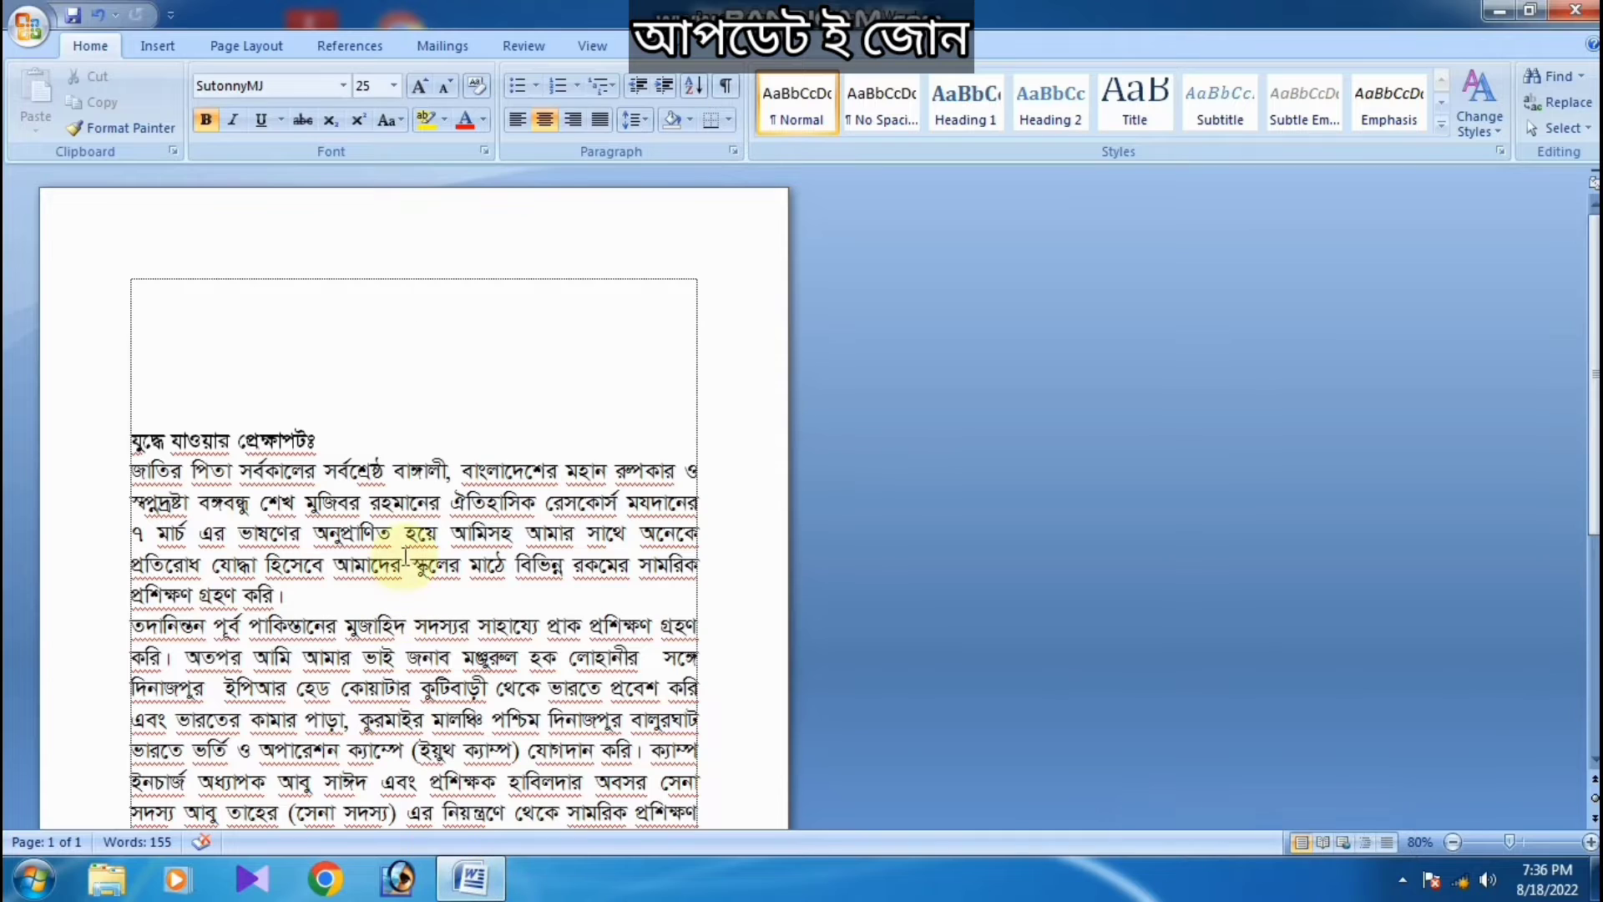
- Open the custom page margin settings and set the top margin to 0.5"
{"action": "left_click", "coordinate": [250, 46]}
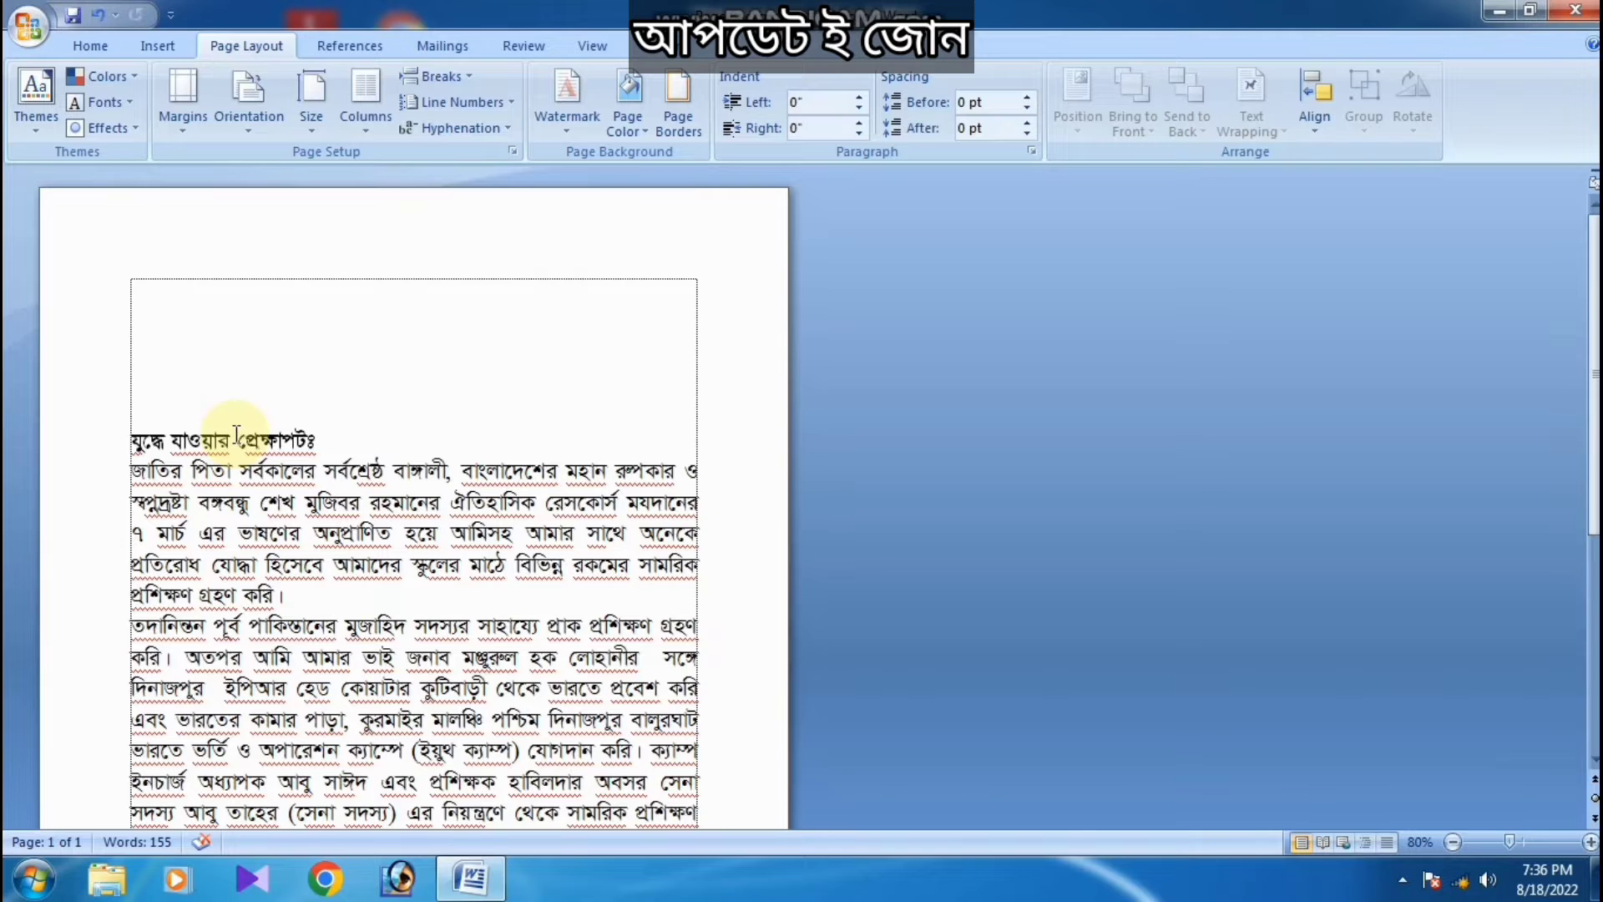
{"action": "left_click", "coordinate": [184, 122]}
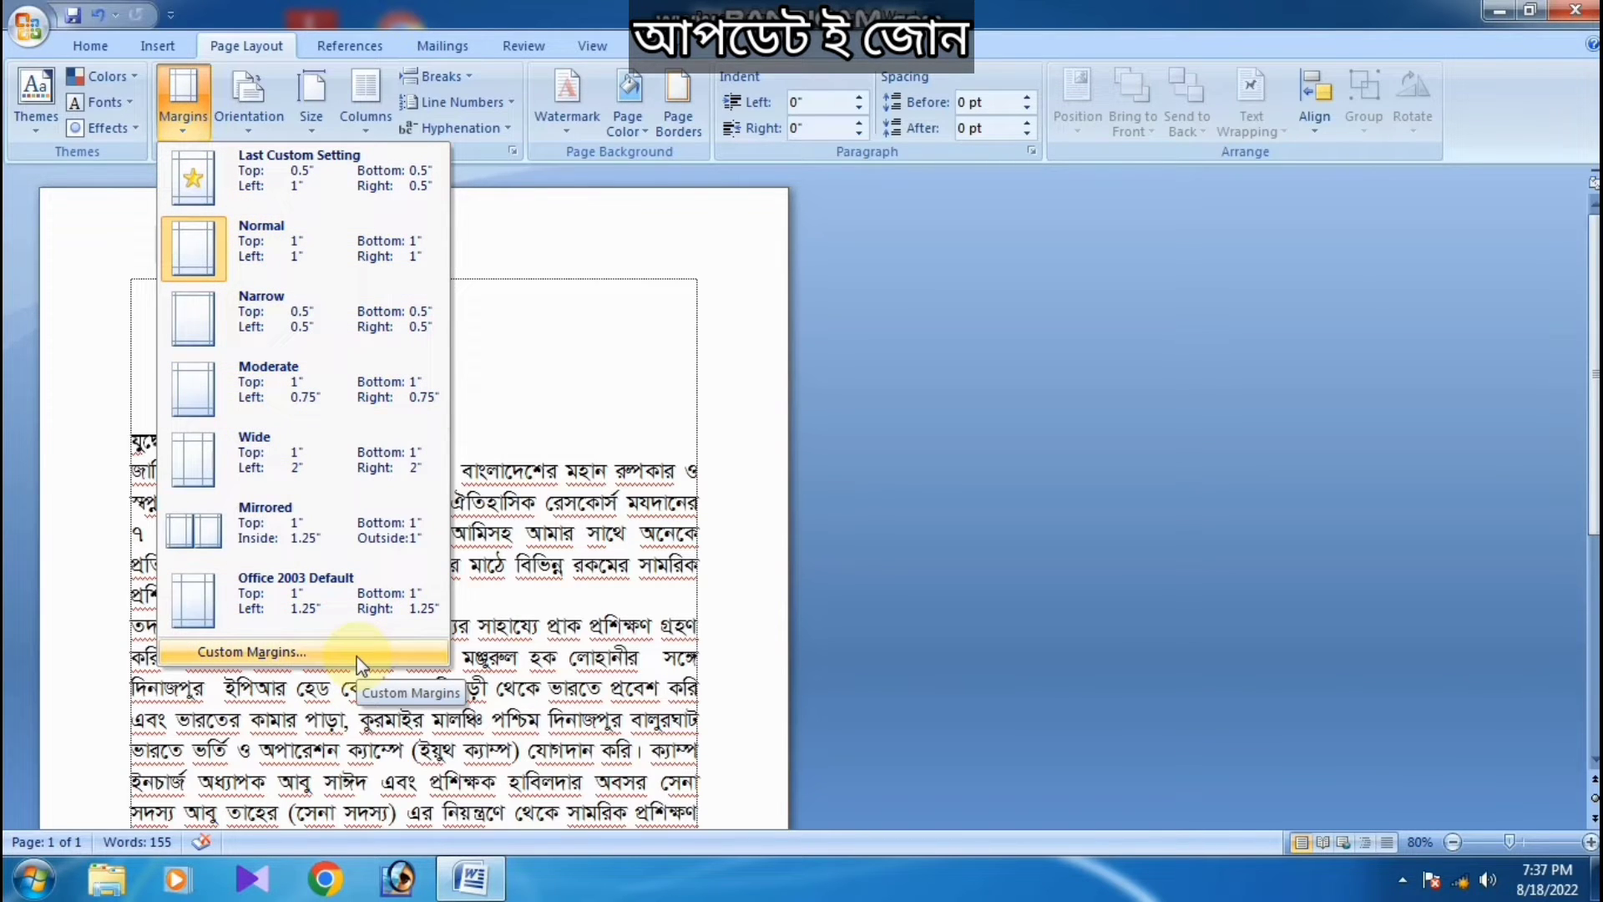
{"action": "left_click", "coordinate": [314, 653]}
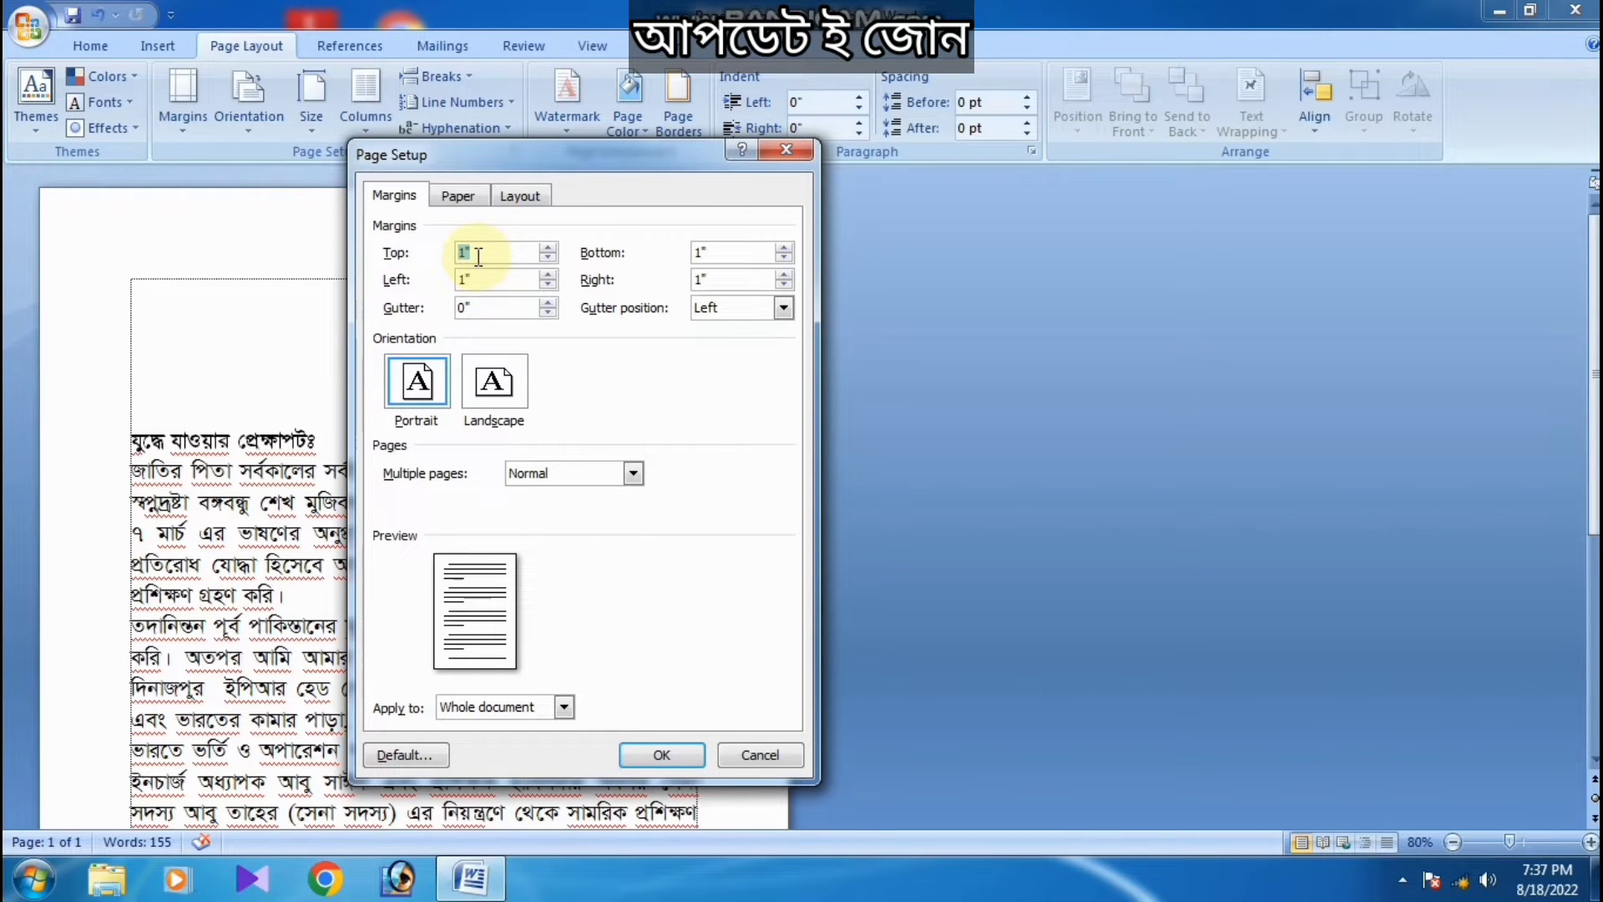
{"action": "left_click", "coordinate": [552, 260]}
{"action": "left_click", "coordinate": [551, 260]}
{"action": "left_click", "coordinate": [551, 260]}
{"action": "left_click", "coordinate": [551, 259]}
{"action": "left_click", "coordinate": [551, 259]}
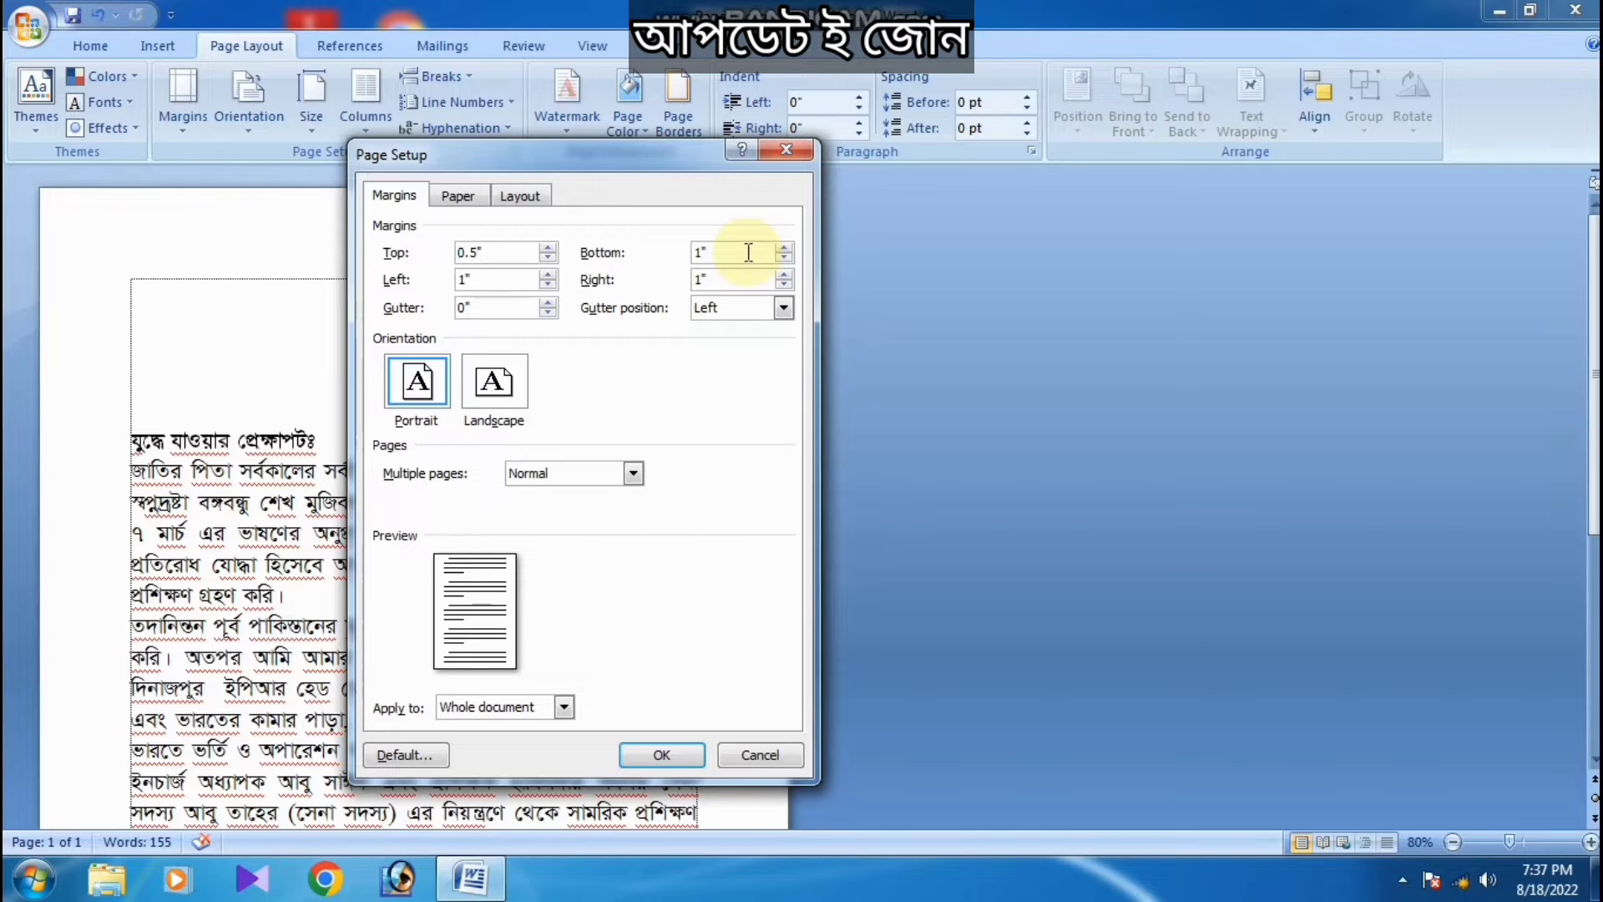
- Set both the bottom margin and the left margin of the page to 0.5"
{"action": "left_click", "coordinate": [783, 258]}
{"action": "left_click", "coordinate": [783, 258]}
{"action": "left_click", "coordinate": [784, 258]}
{"action": "left_click", "coordinate": [784, 258]}
{"action": "left_click", "coordinate": [784, 259]}
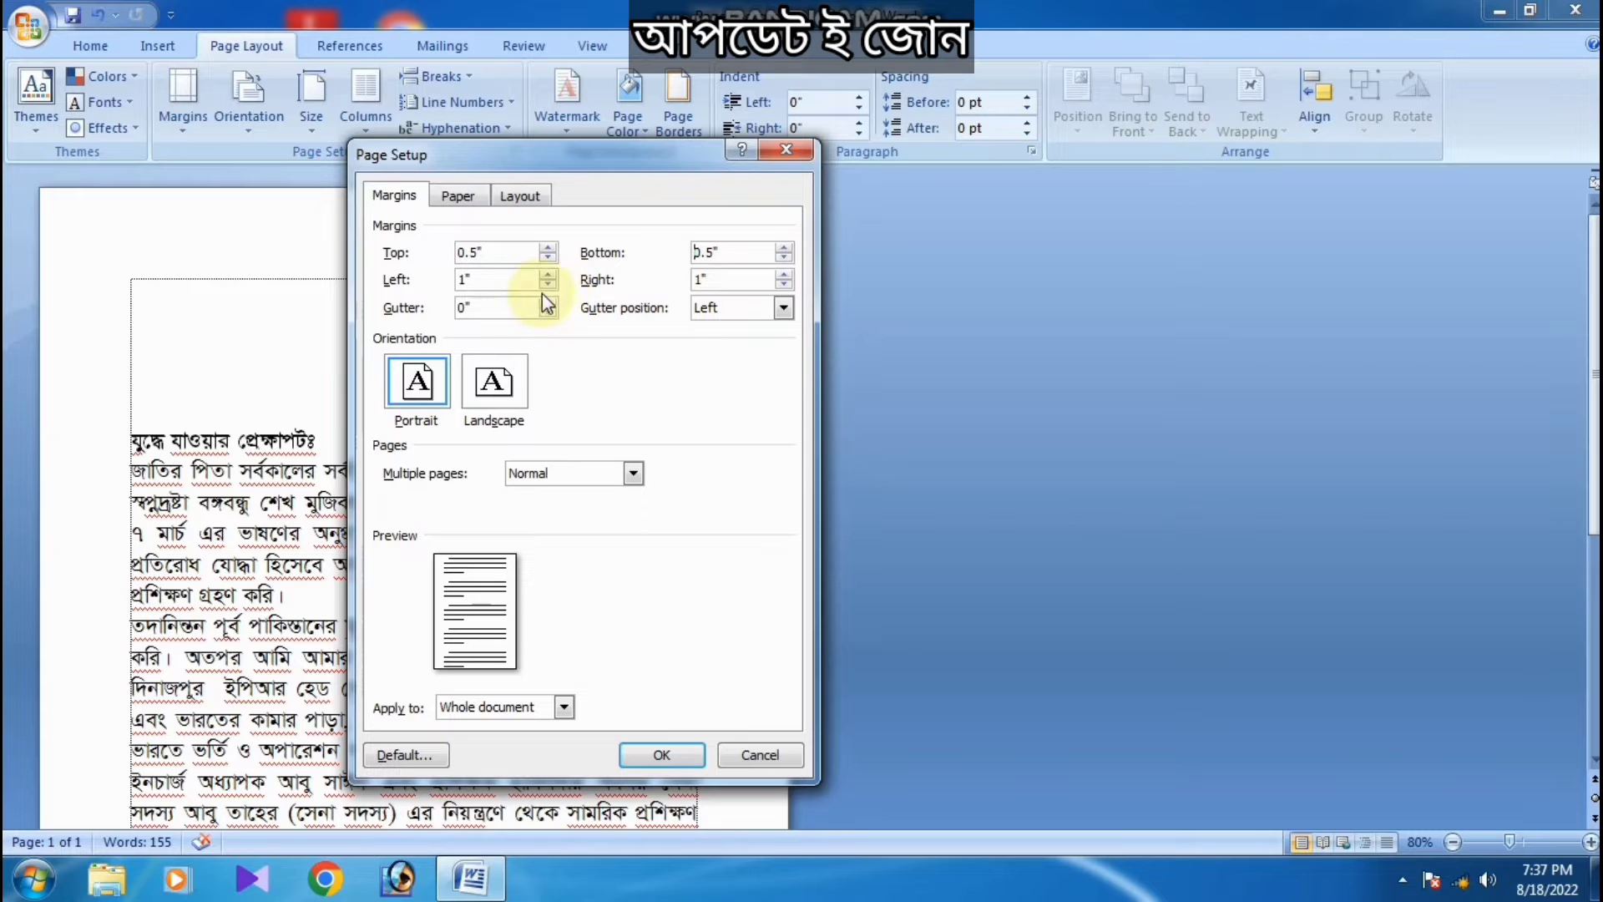
{"action": "left_click", "coordinate": [547, 285]}
{"action": "left_click", "coordinate": [548, 285]}
{"action": "left_click", "coordinate": [548, 286]}
{"action": "left_click", "coordinate": [548, 285]}
{"action": "left_click", "coordinate": [548, 285]}
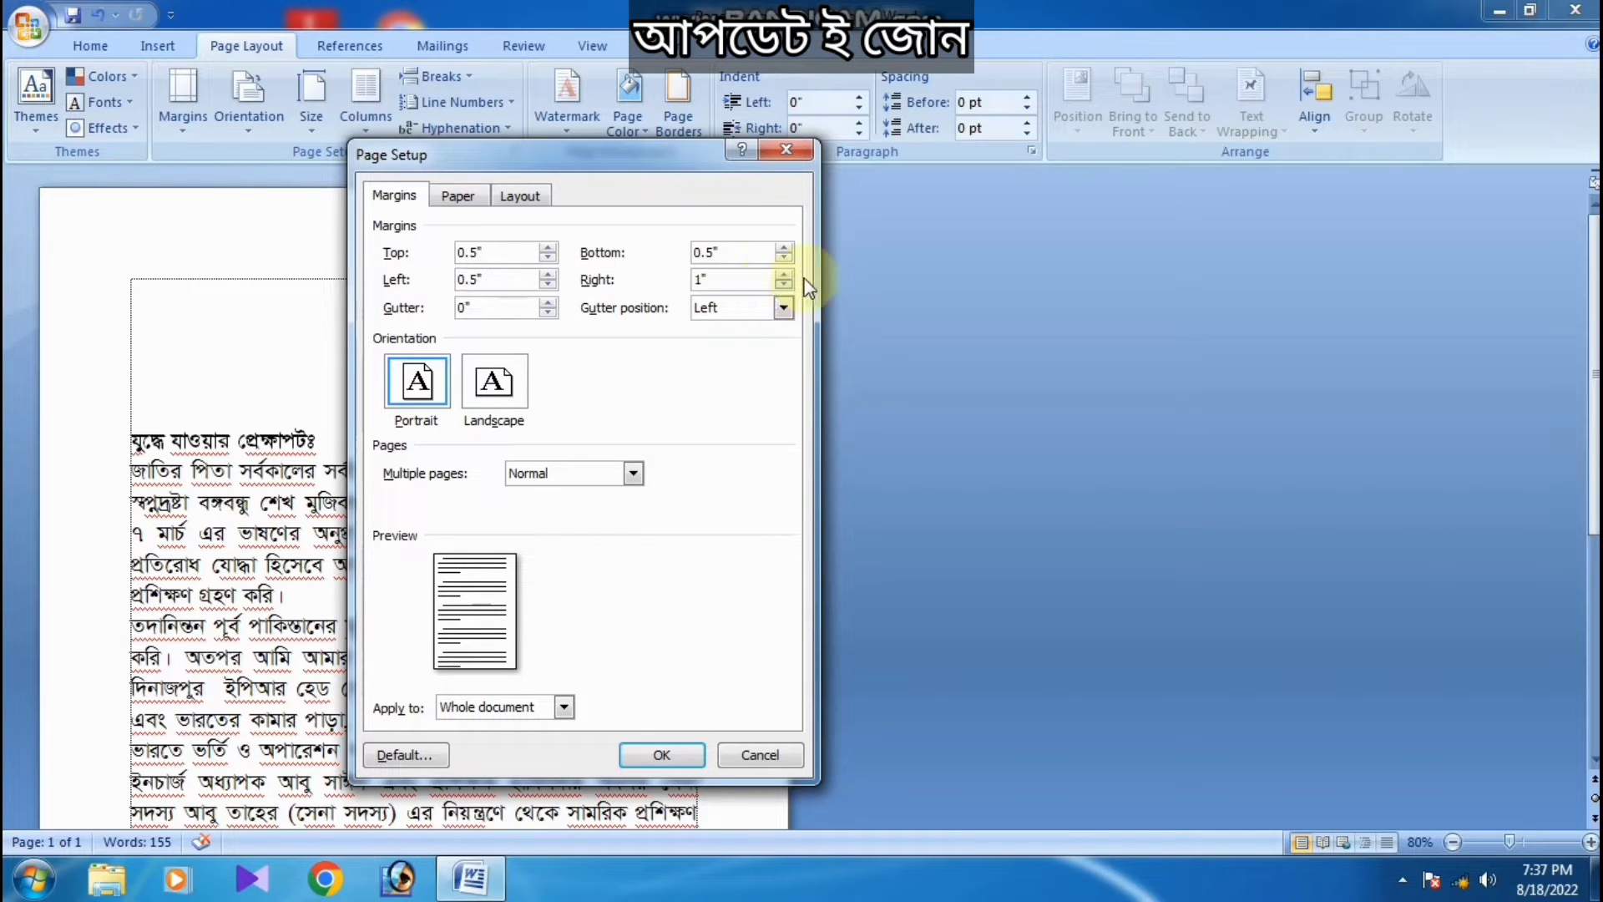
- Raise the right page margin to 2"
{"action": "left_click", "coordinate": [788, 275]}
{"action": "left_click", "coordinate": [788, 276]}
{"action": "left_click", "coordinate": [788, 276]}
{"action": "left_click", "coordinate": [788, 275]}
{"action": "left_click", "coordinate": [789, 276]}
{"action": "left_click", "coordinate": [788, 275]}
{"action": "left_click", "coordinate": [788, 275]}
{"action": "left_click", "coordinate": [789, 275]}
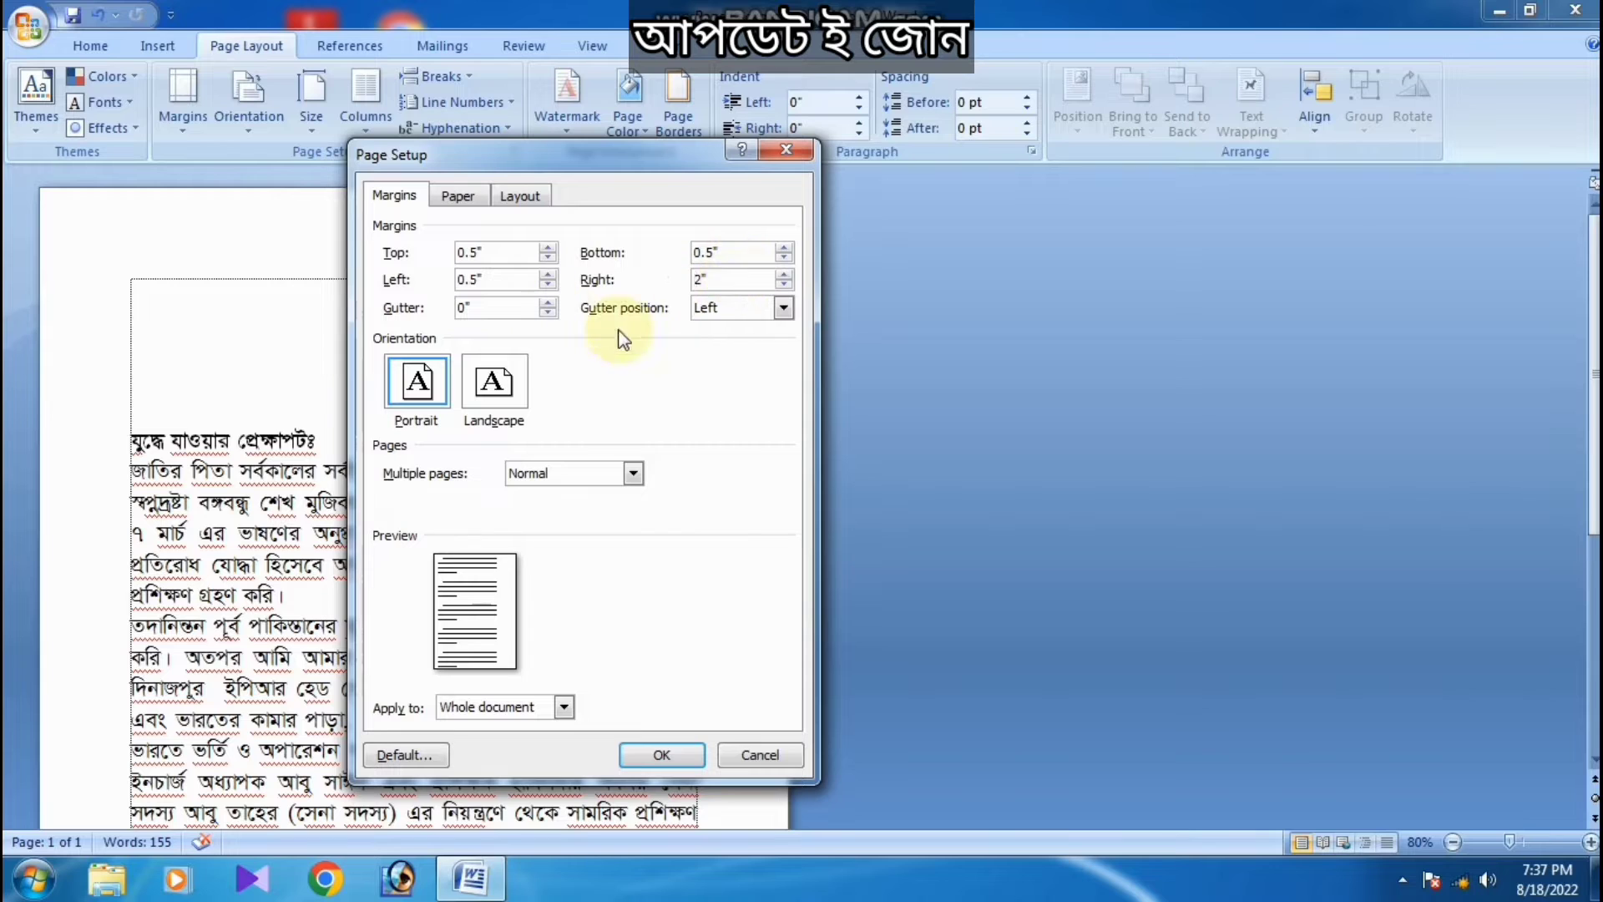
- Set the right margin to 0.5" and apply the margin settings to the whole document
{"action": "double_click", "coordinate": [710, 286]}
{"action": "type", "text": "0.5"}
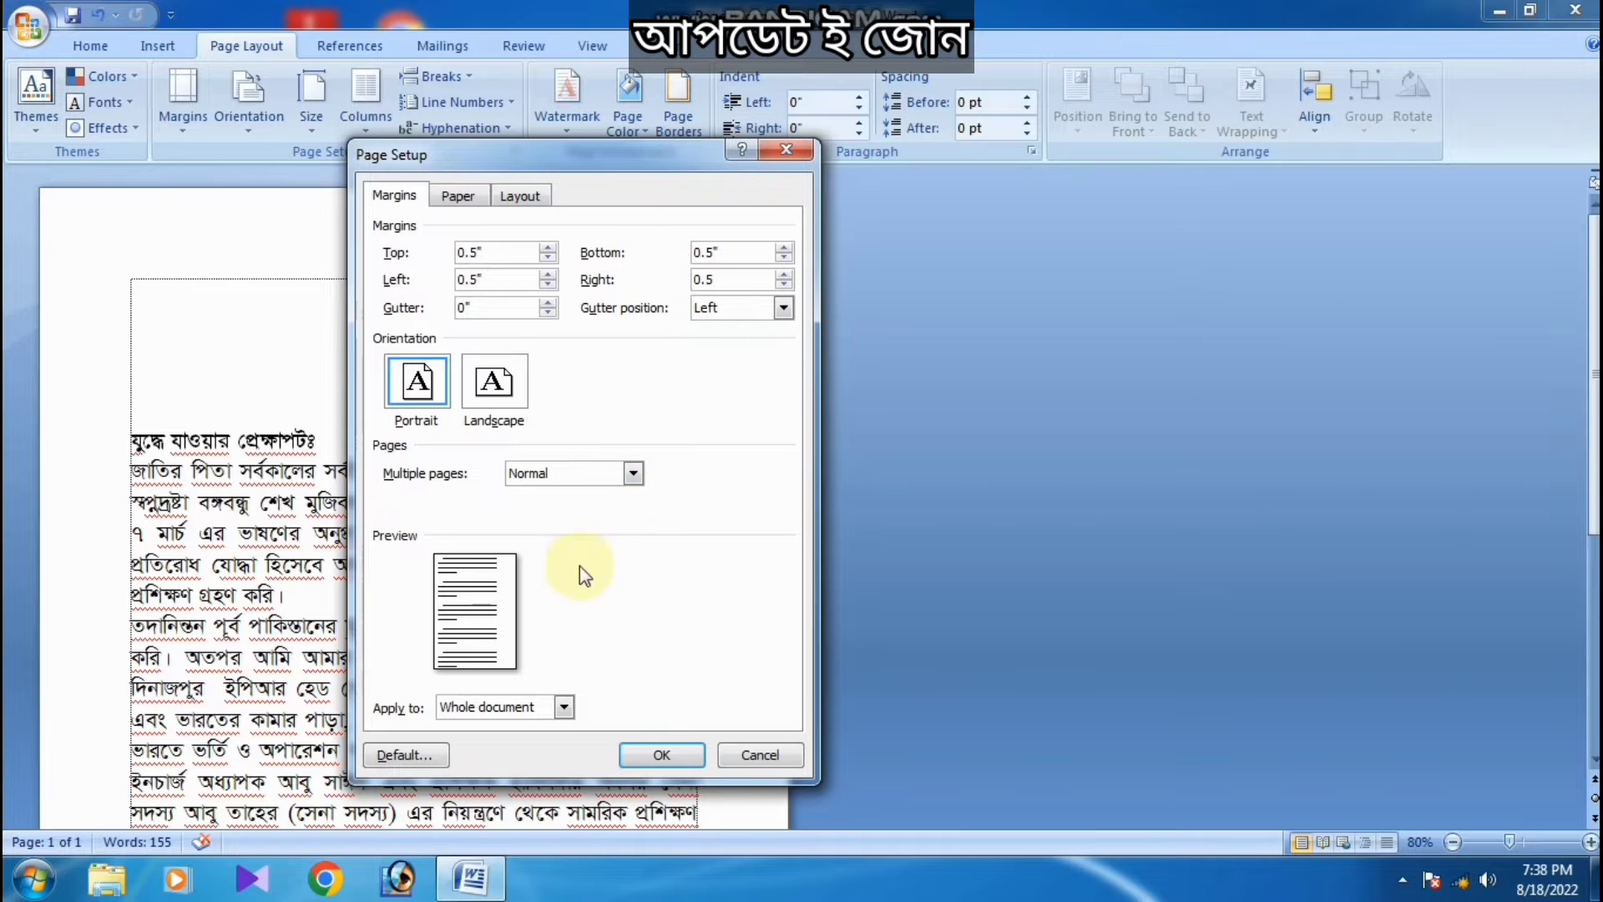
{"action": "left_click", "coordinate": [650, 751]}
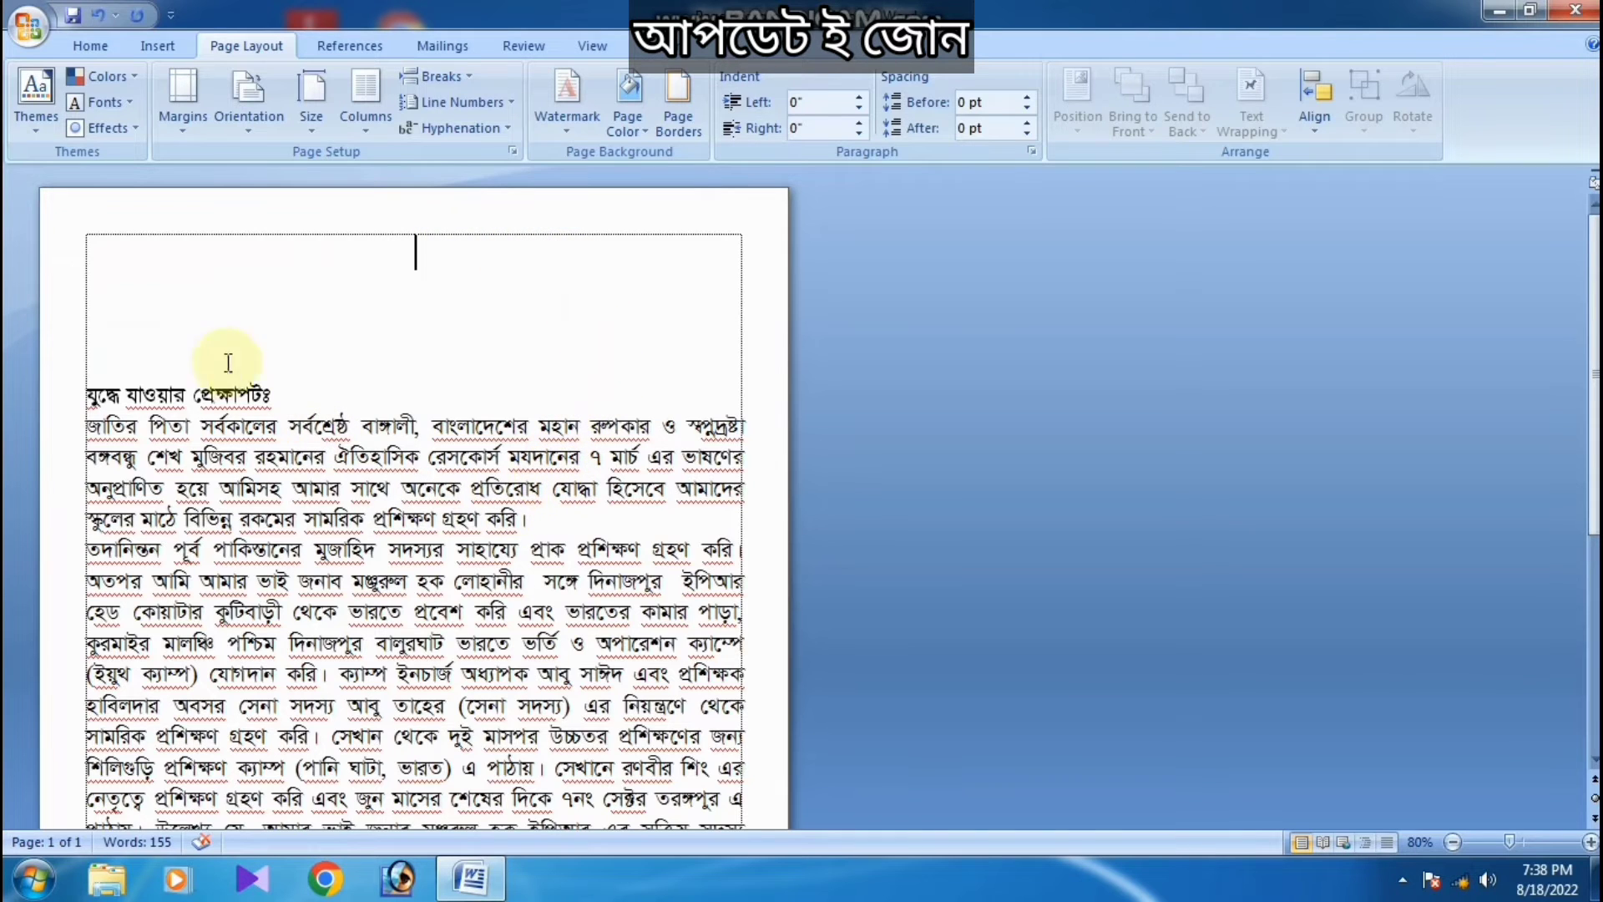
- Switch the page orientation to landscape and return it to portrait
{"action": "double_click", "coordinate": [362, 258]}
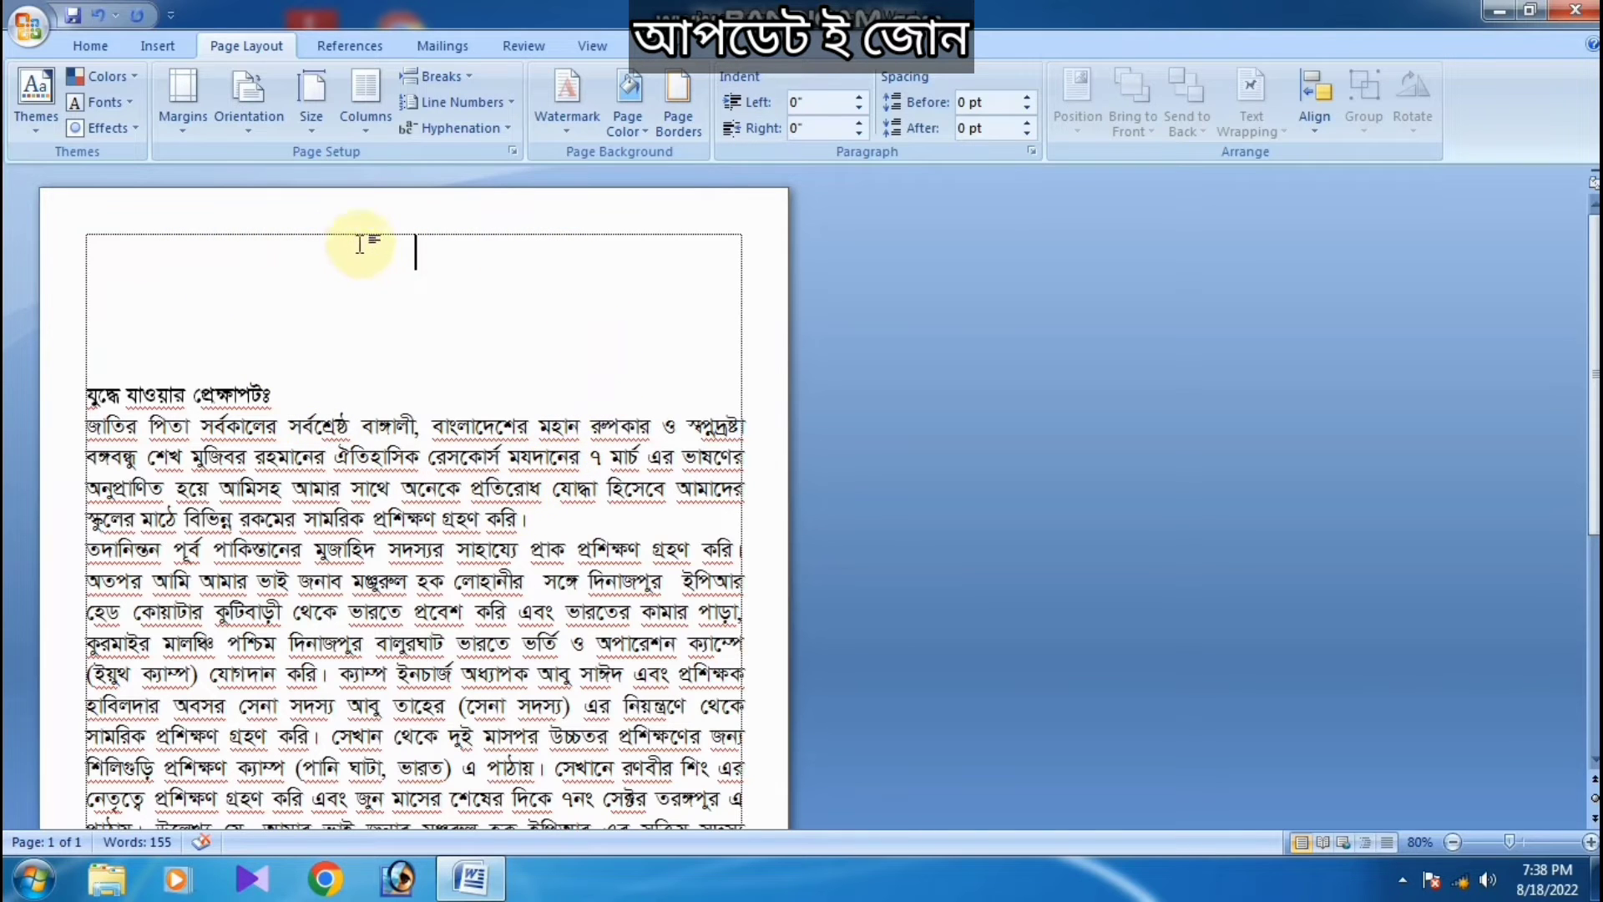
{"action": "scroll", "coordinate": [545, 436], "scroll_direction": "down", "scroll_amount": 5}
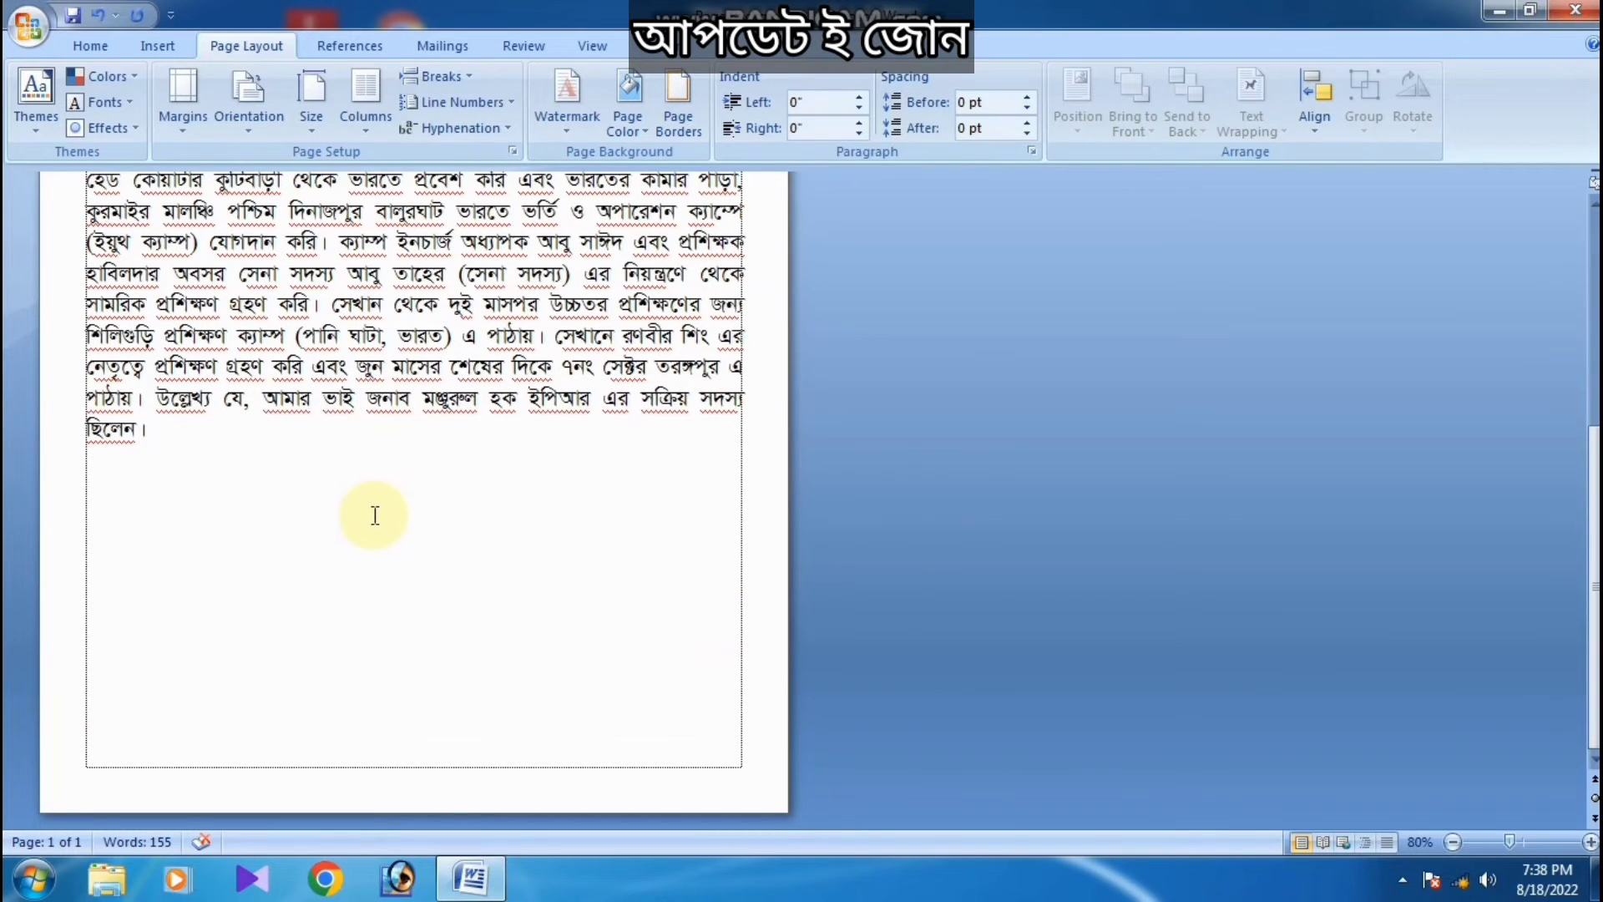
{"action": "scroll", "coordinate": [375, 516], "scroll_direction": "down", "scroll_amount": 2, "text": "ctrl"}
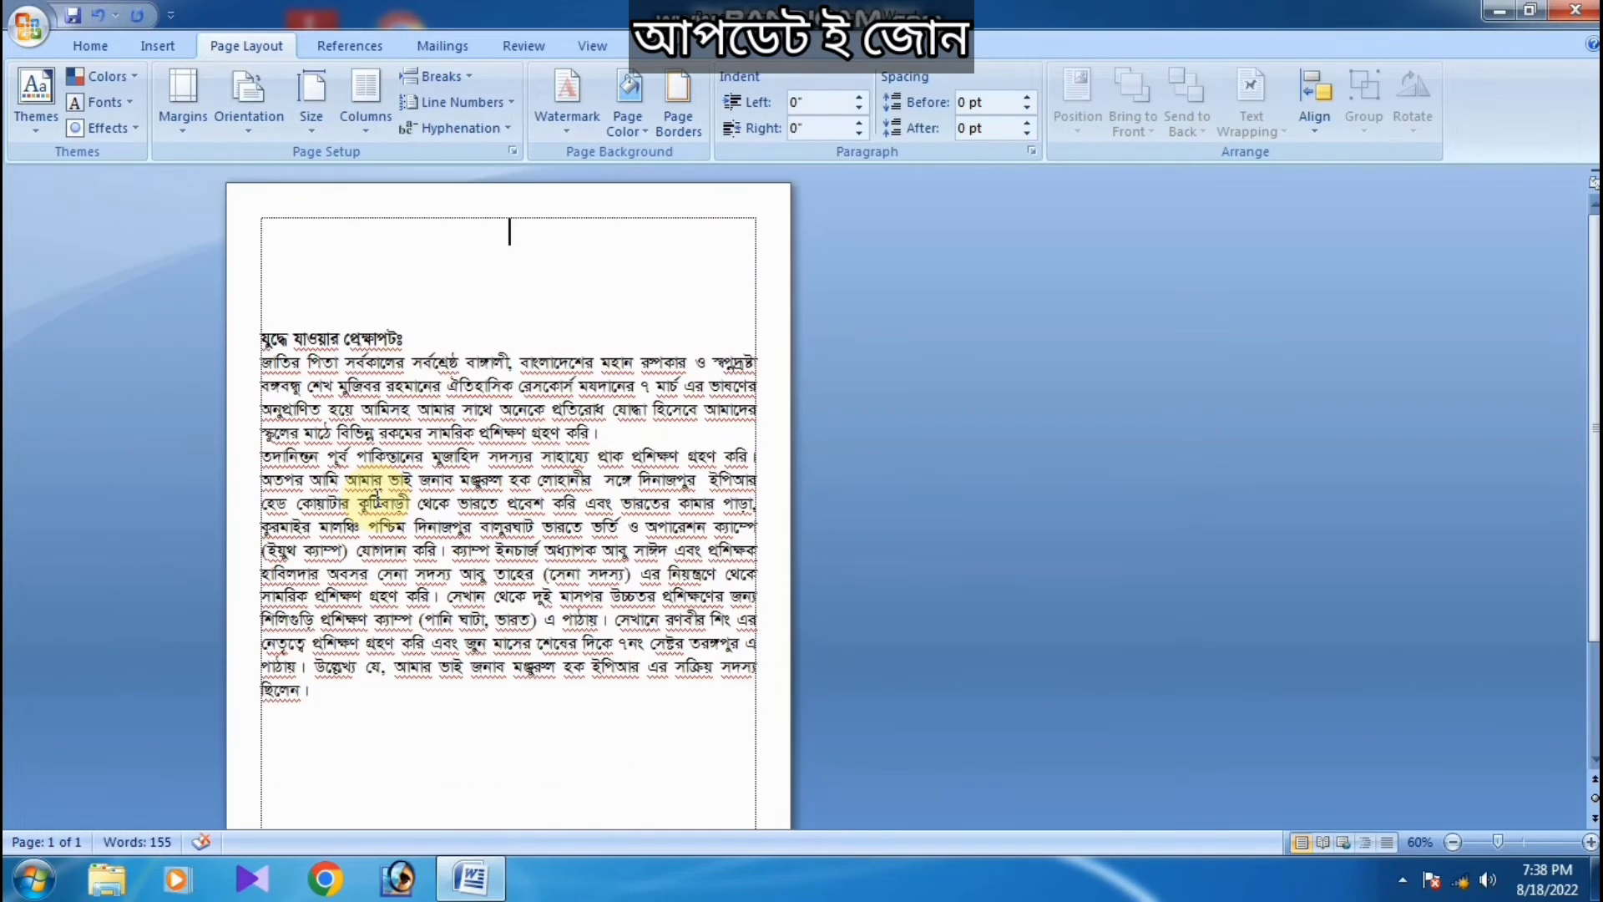
{"action": "left_click", "coordinate": [253, 117]}
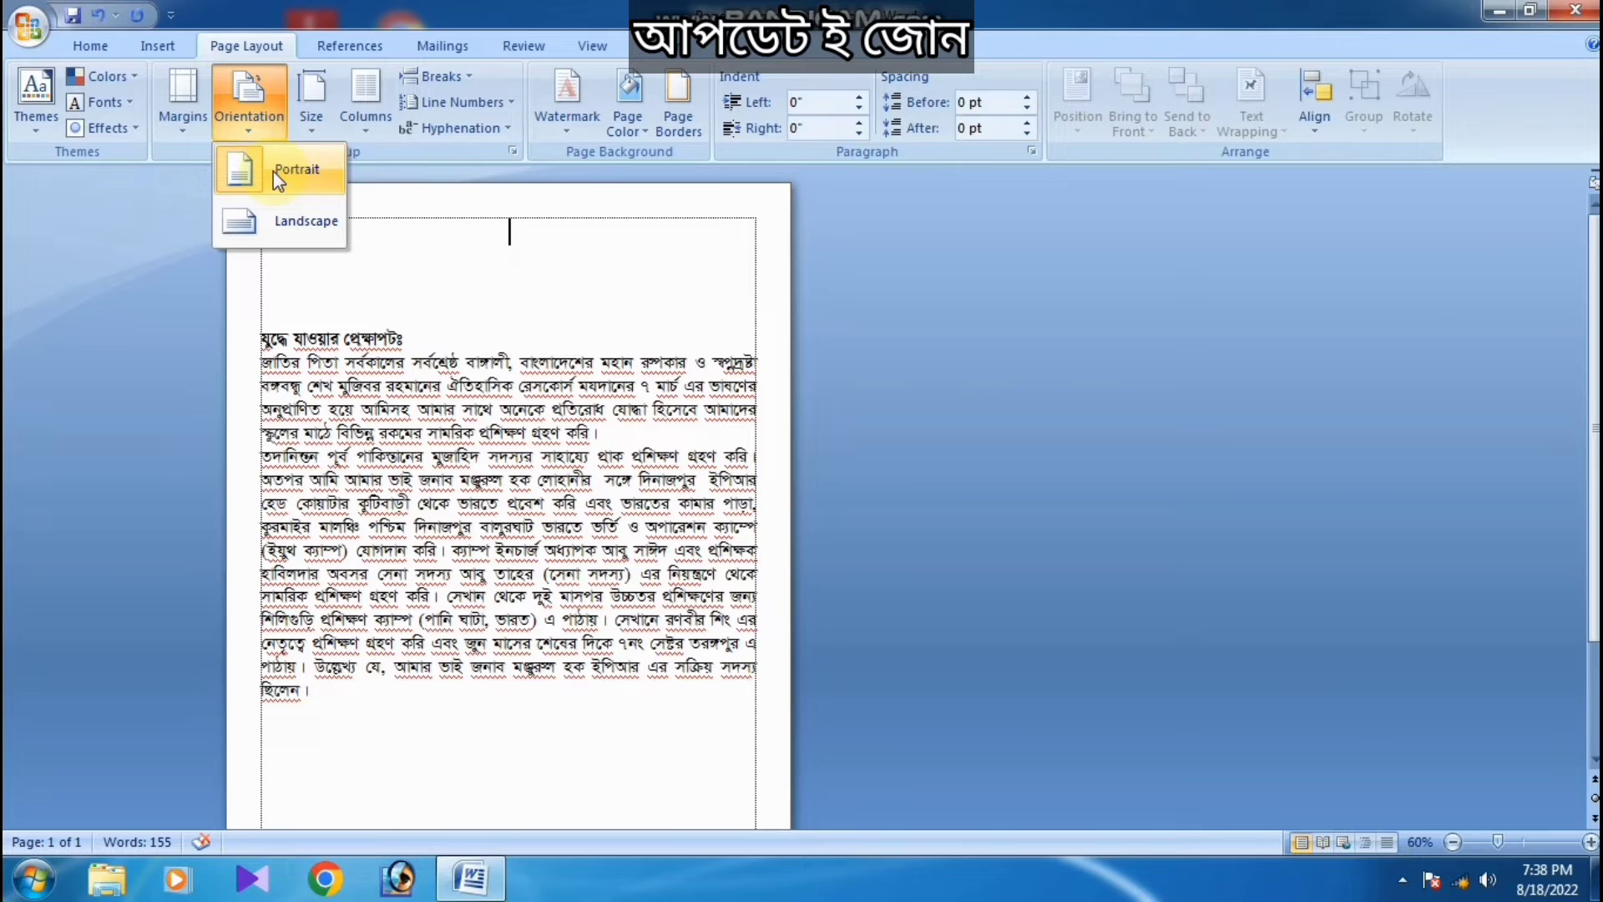
{"action": "left_click", "coordinate": [288, 224]}
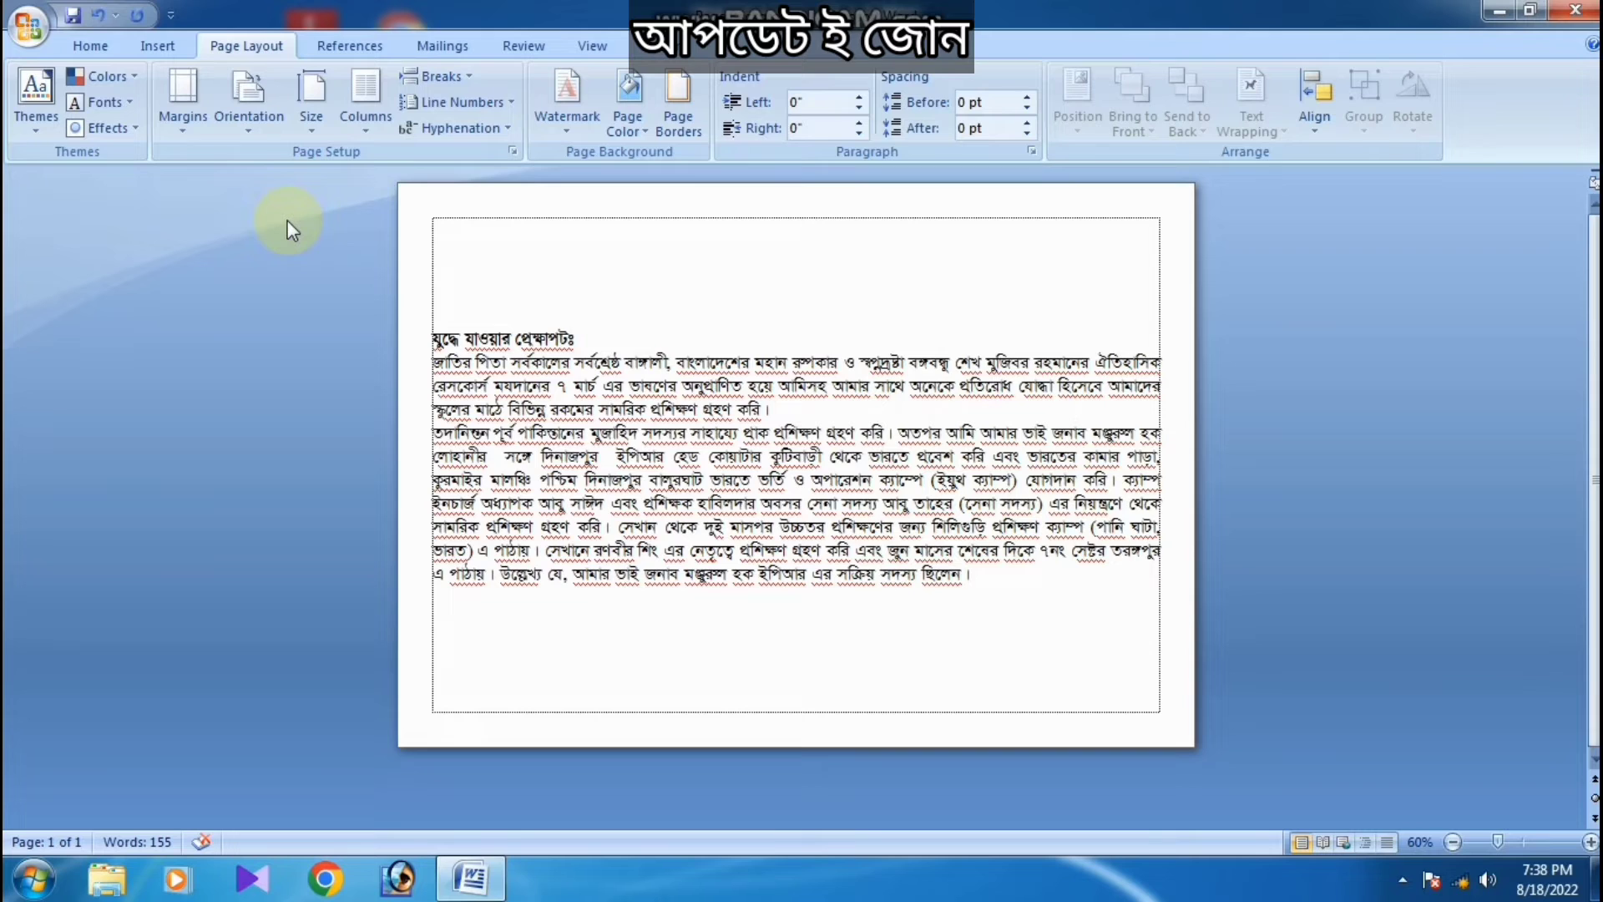
{"action": "left_click", "coordinate": [253, 120]}
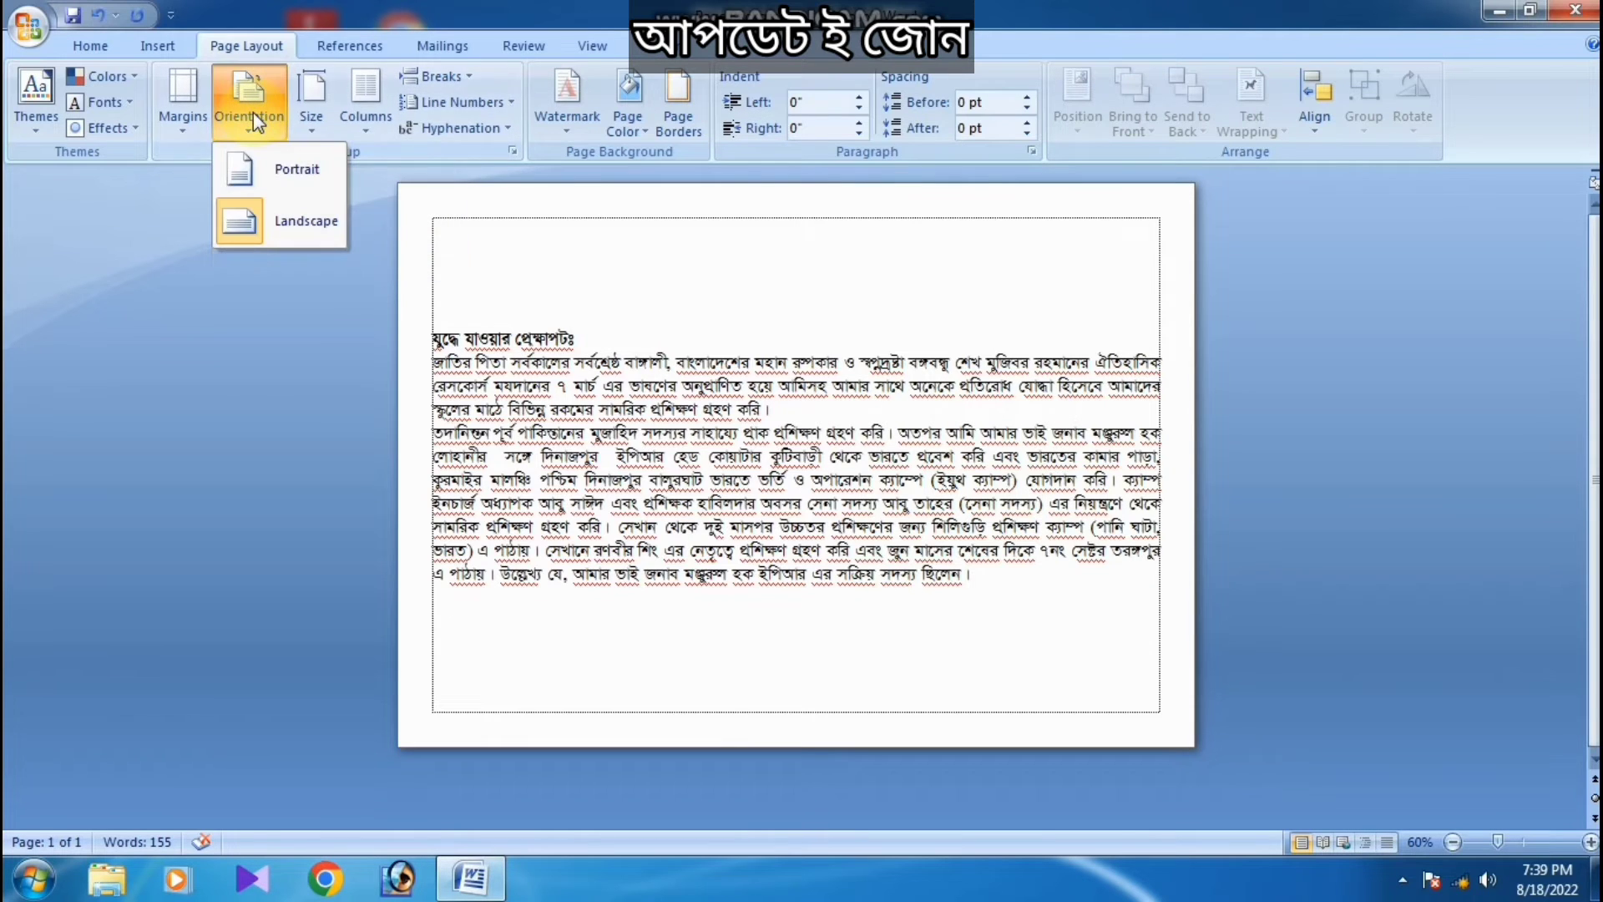
{"action": "left_click", "coordinate": [298, 173]}
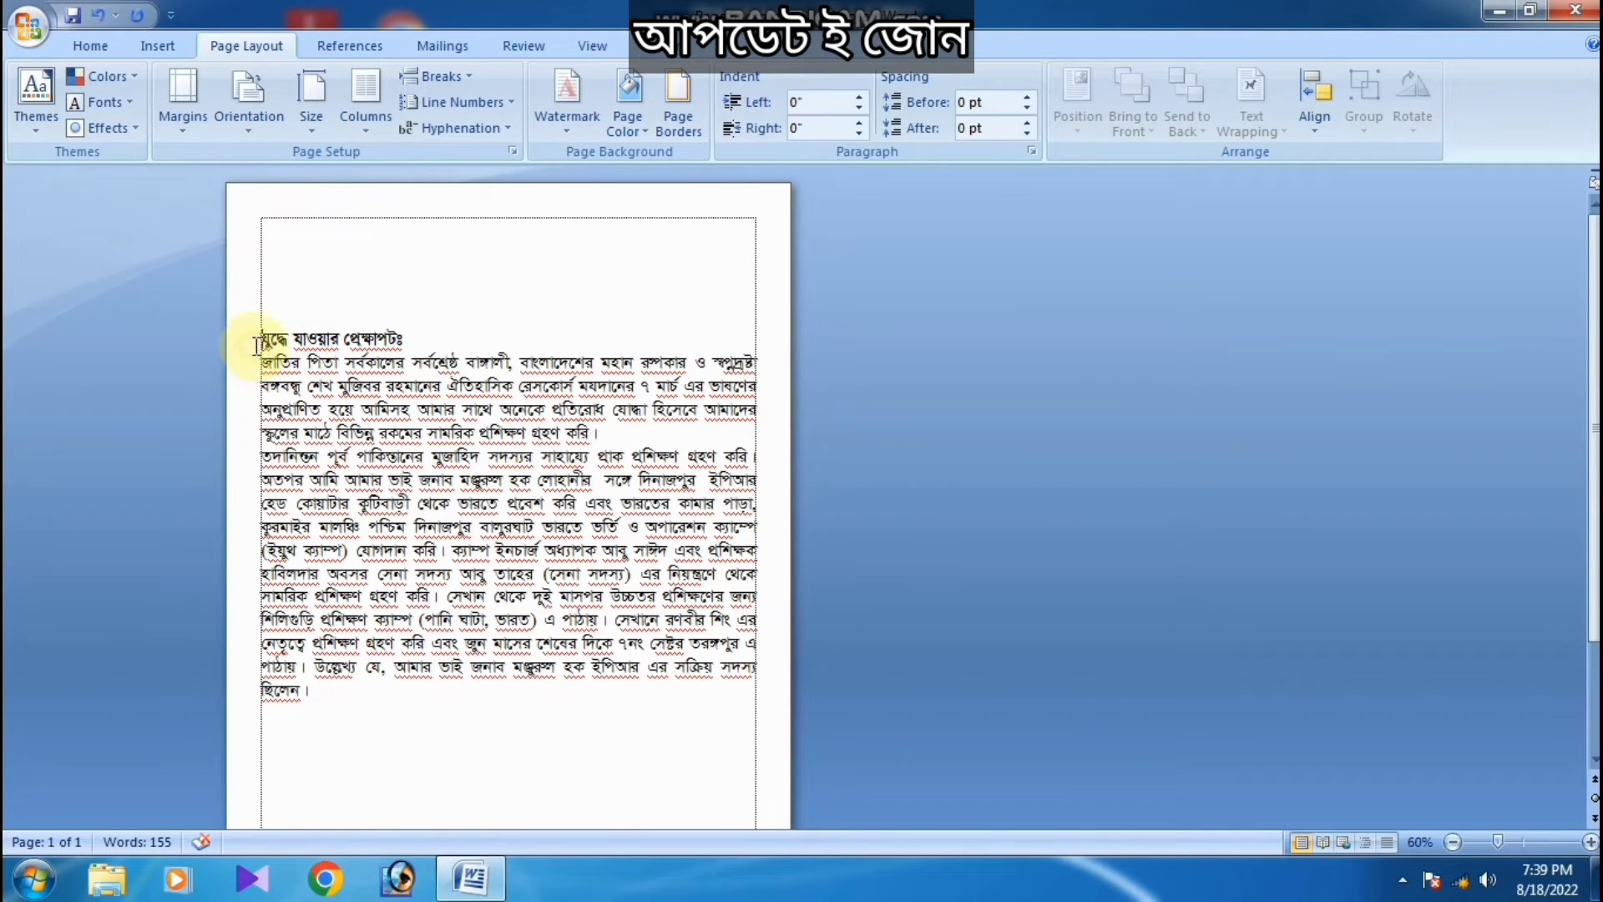
- Change the paper size to Legal (8 1/2 x 14") for the whole document through the additional paper size settings
{"action": "left_click", "coordinate": [317, 216]}
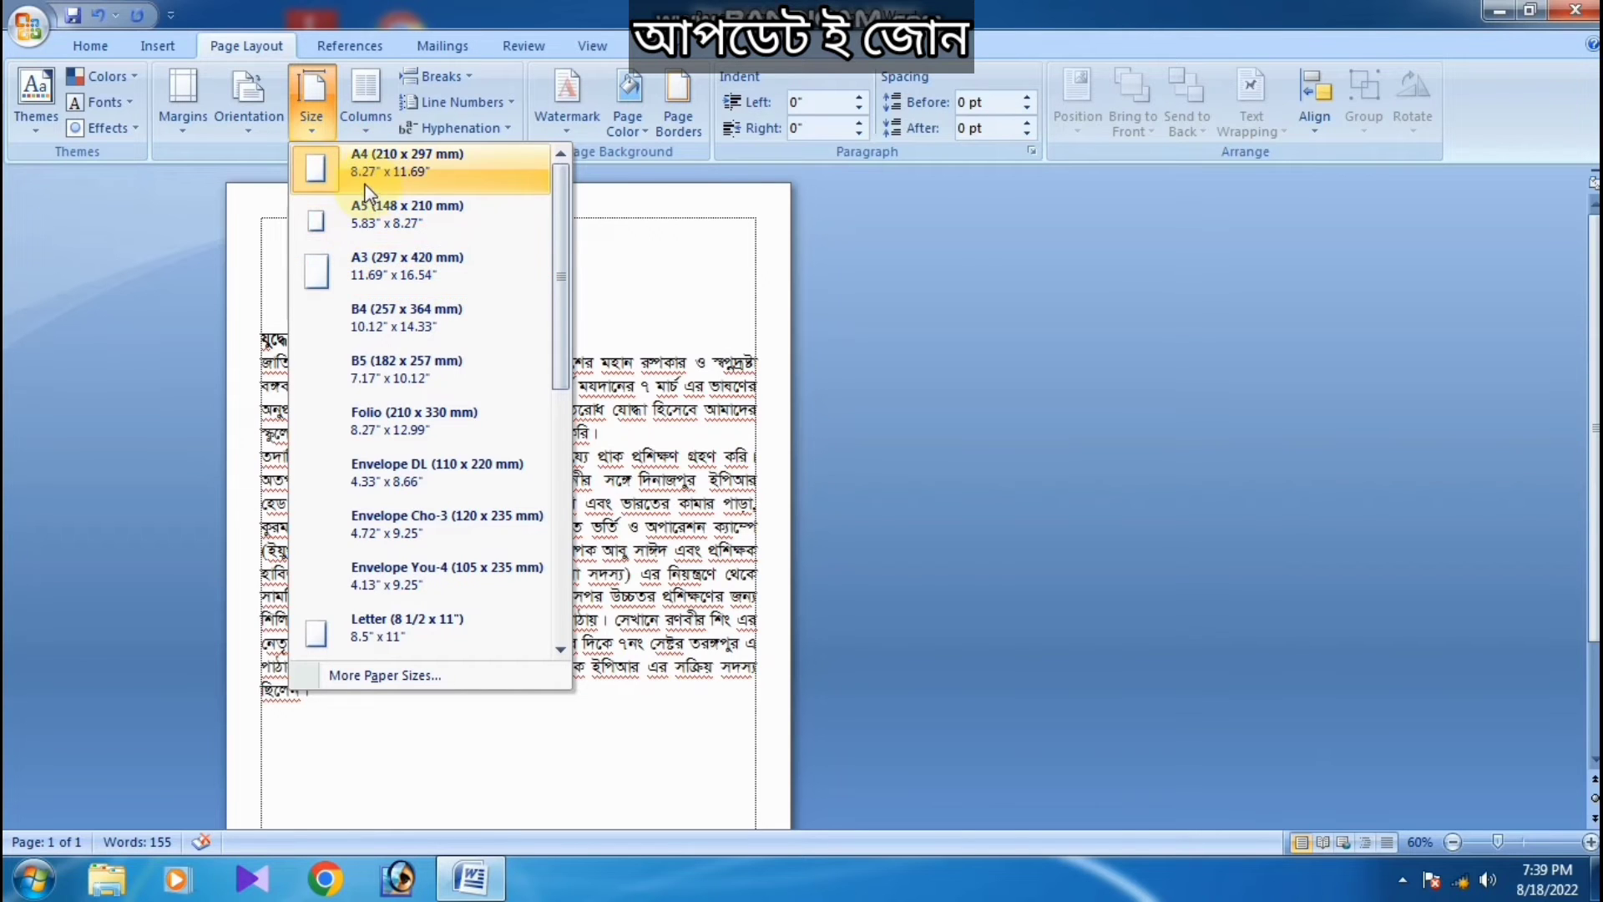
{"action": "left_click", "coordinate": [366, 672]}
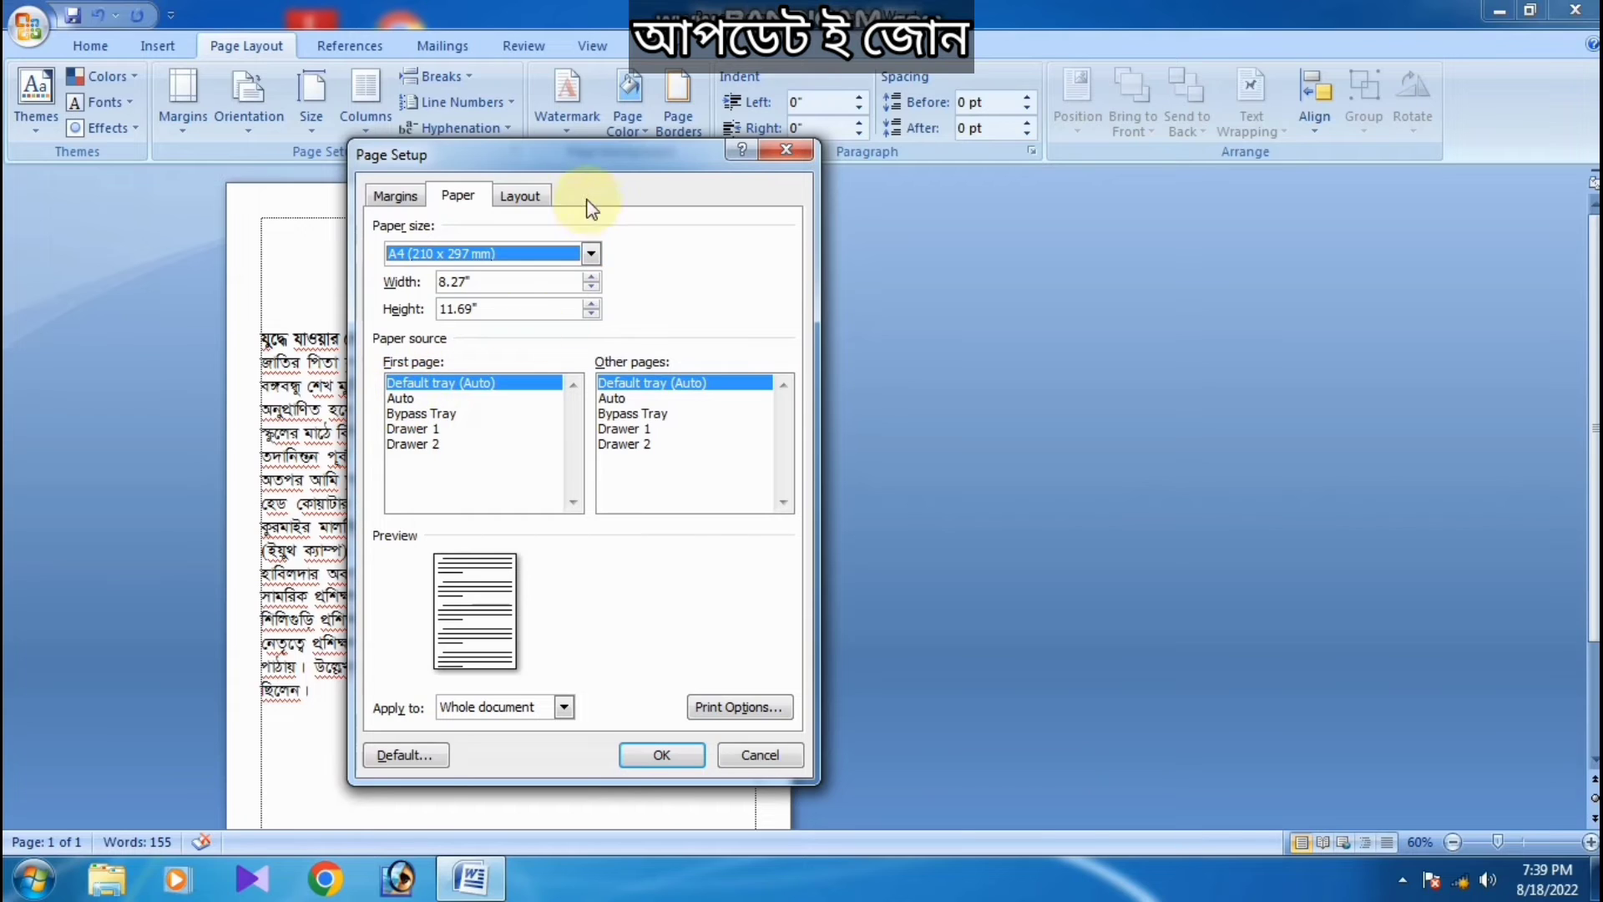
{"action": "left_click", "coordinate": [591, 254]}
{"action": "scroll", "coordinate": [502, 330], "scroll_direction": "down", "scroll_amount": 2}
{"action": "scroll", "coordinate": [497, 331], "scroll_direction": "down", "scroll_amount": 1}
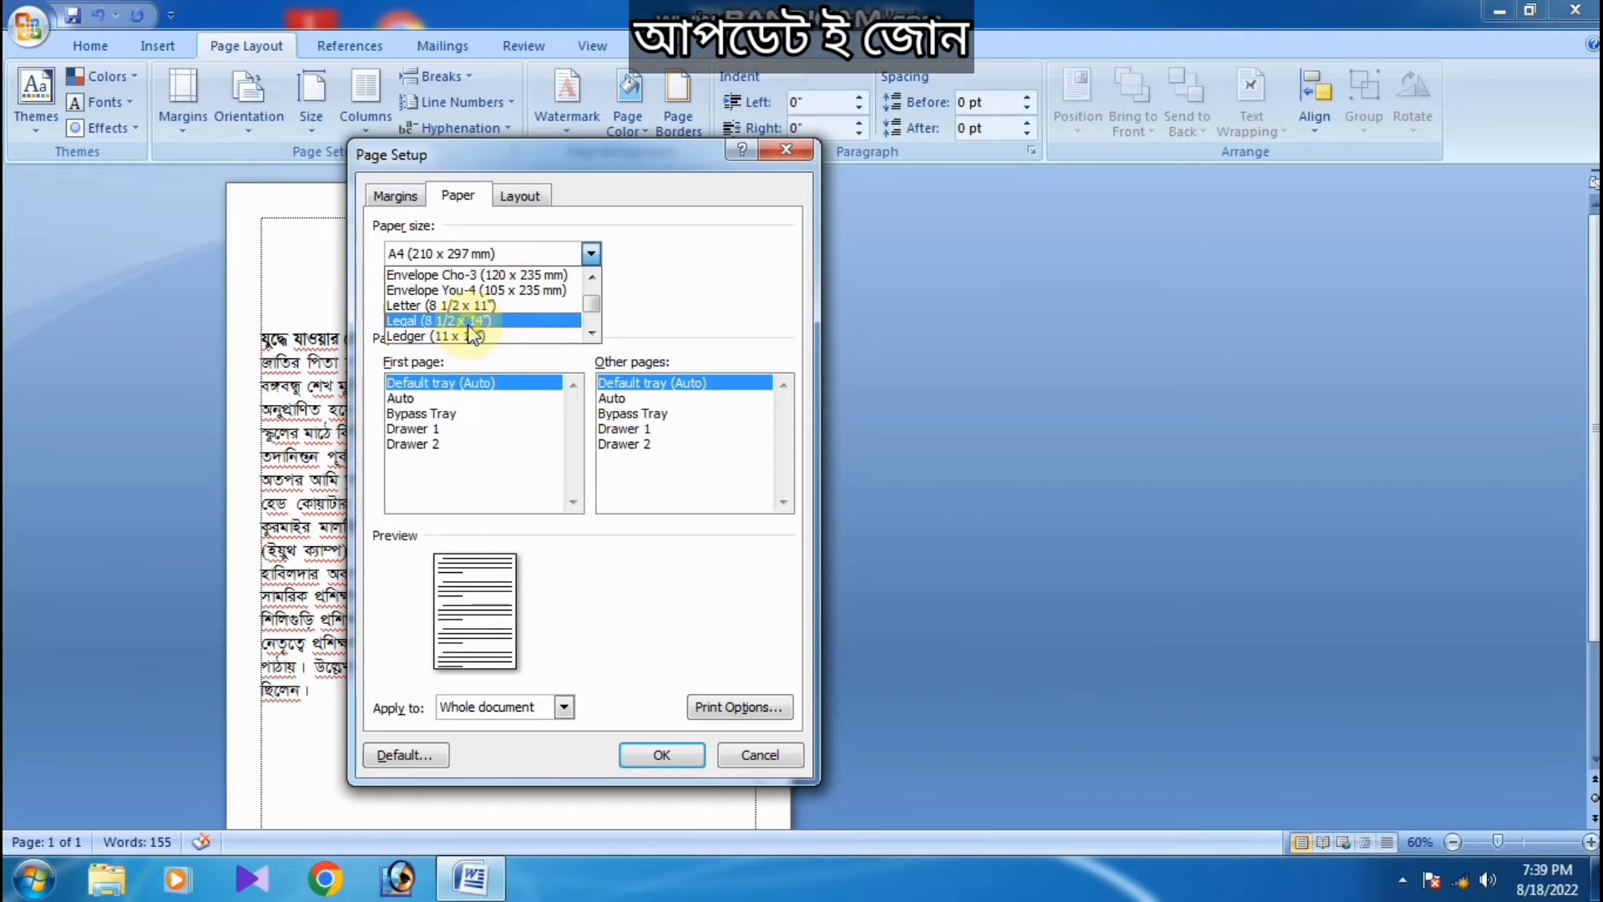
{"action": "left_click", "coordinate": [470, 323]}
{"action": "left_click", "coordinate": [652, 750]}
{"action": "scroll", "coordinate": [568, 629], "scroll_direction": "down", "scroll_amount": 5}
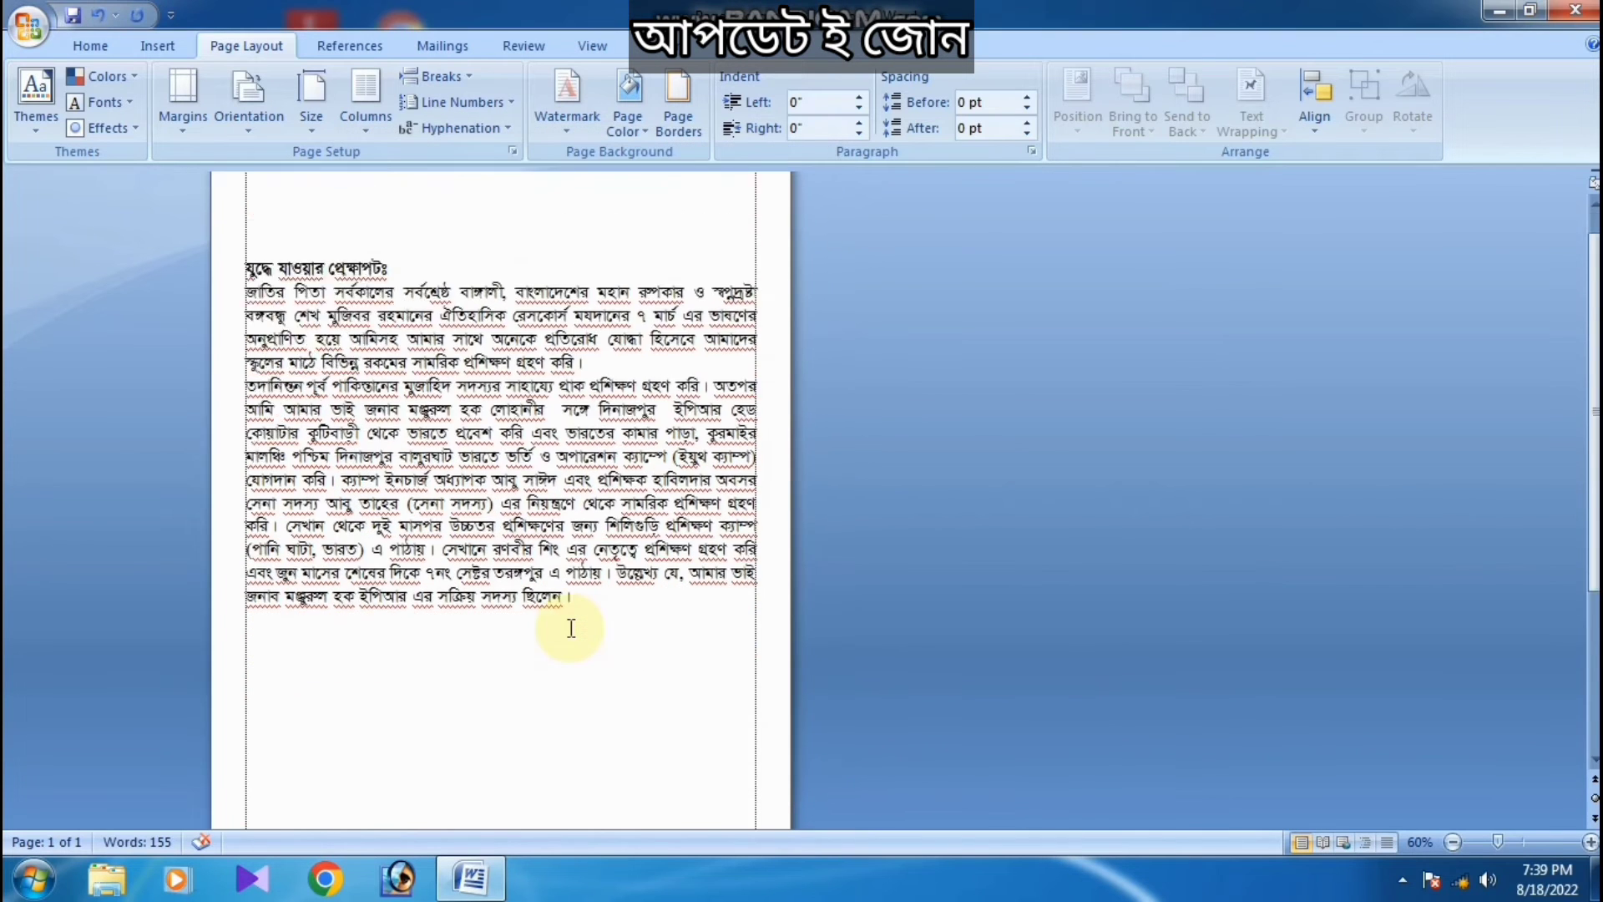
- Set the document's paper size to A4 (210 x 297 mm)
{"action": "scroll", "coordinate": [571, 628], "scroll_direction": "up", "scroll_amount": 5}
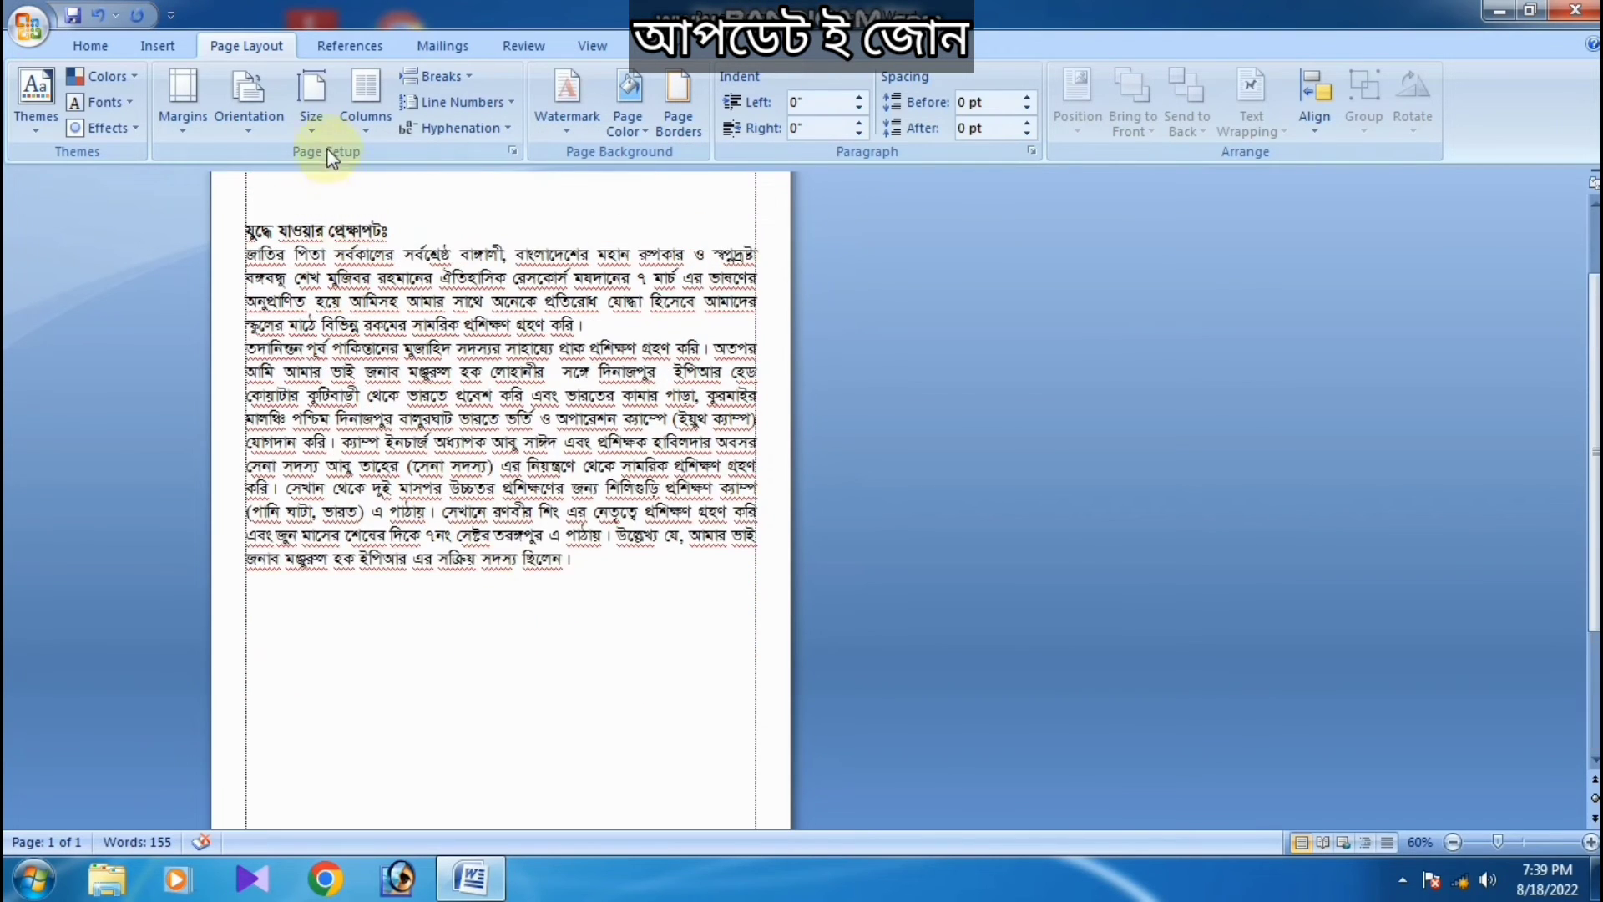
{"action": "left_click", "coordinate": [312, 104]}
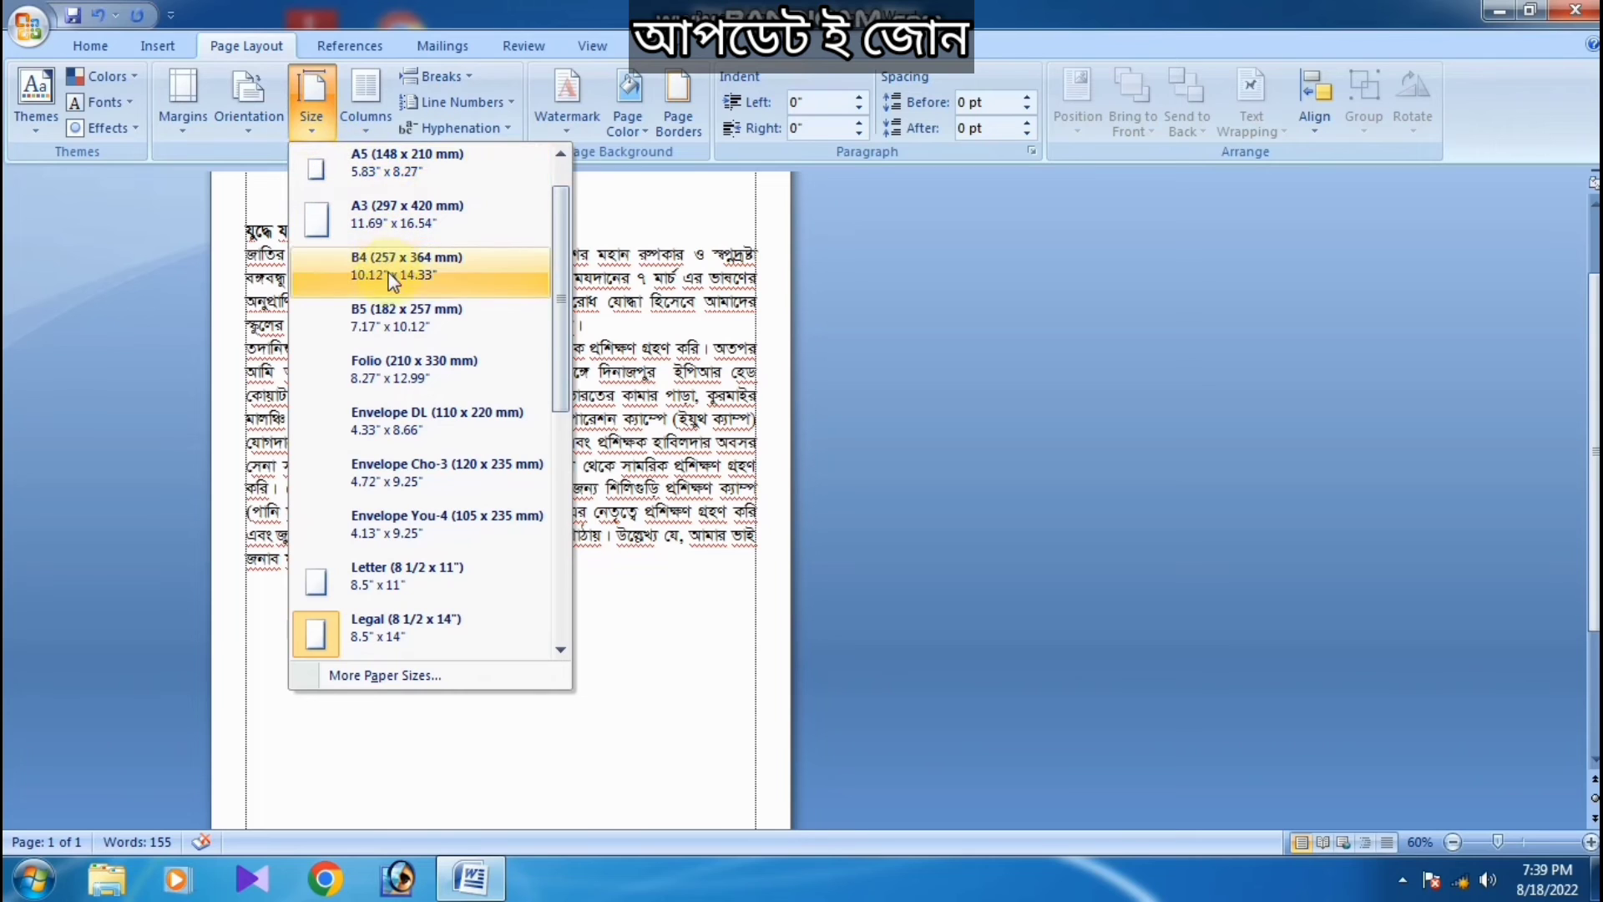
{"action": "scroll", "coordinate": [378, 241], "scroll_direction": "up", "scroll_amount": 1}
{"action": "left_click", "coordinate": [392, 163]}
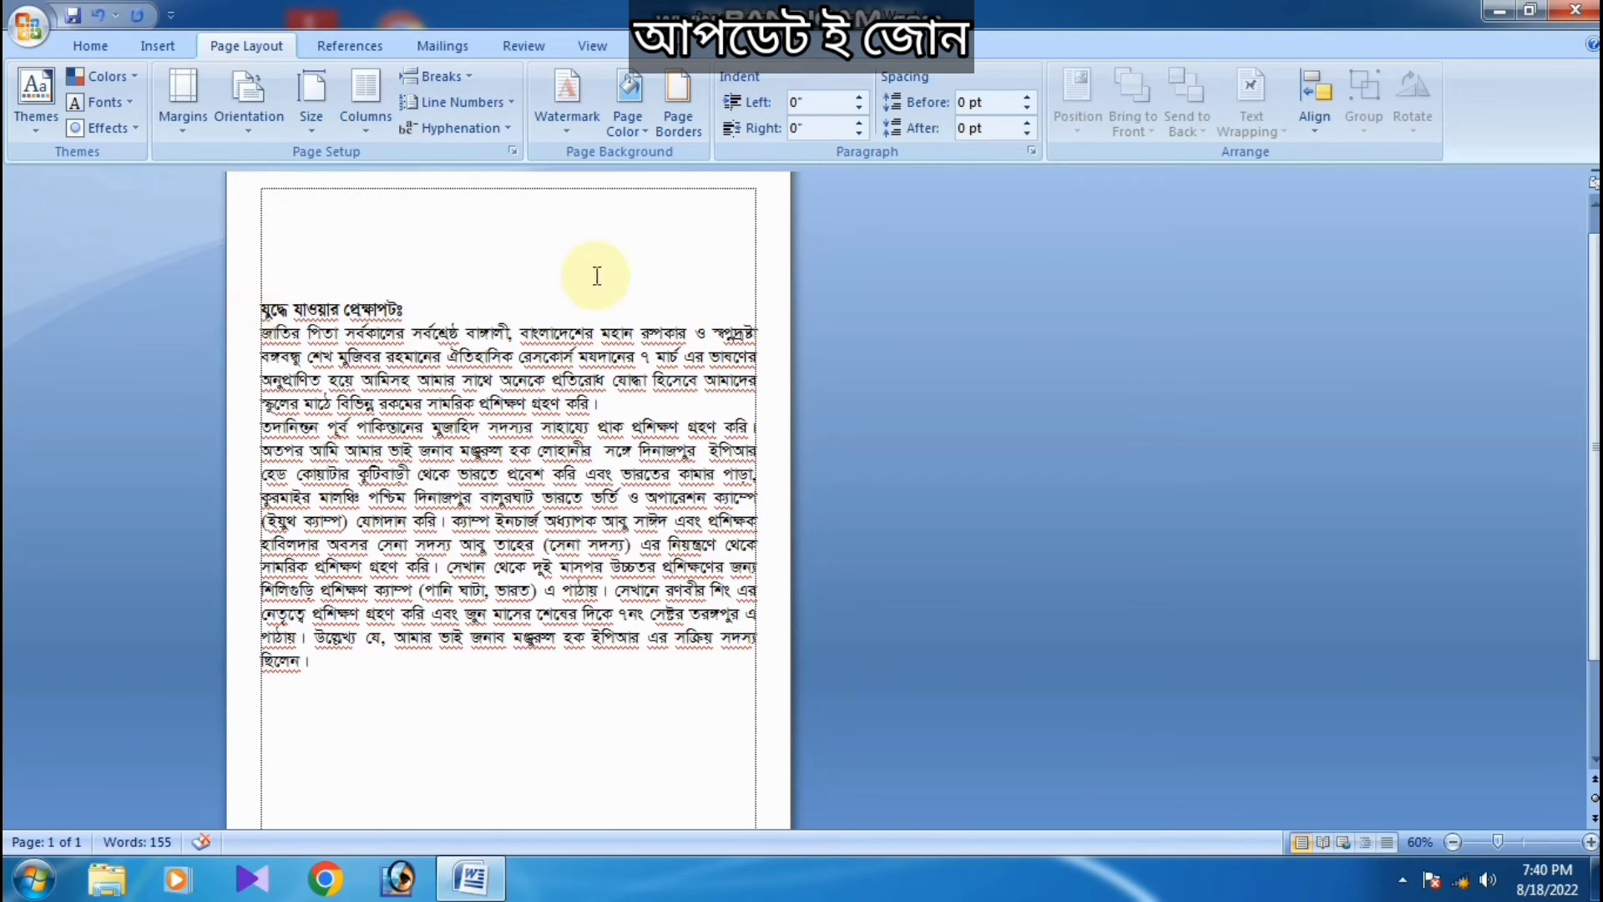
- Arrange the document text in two columns and look over the resulting page
{"action": "left_click", "coordinate": [359, 94]}
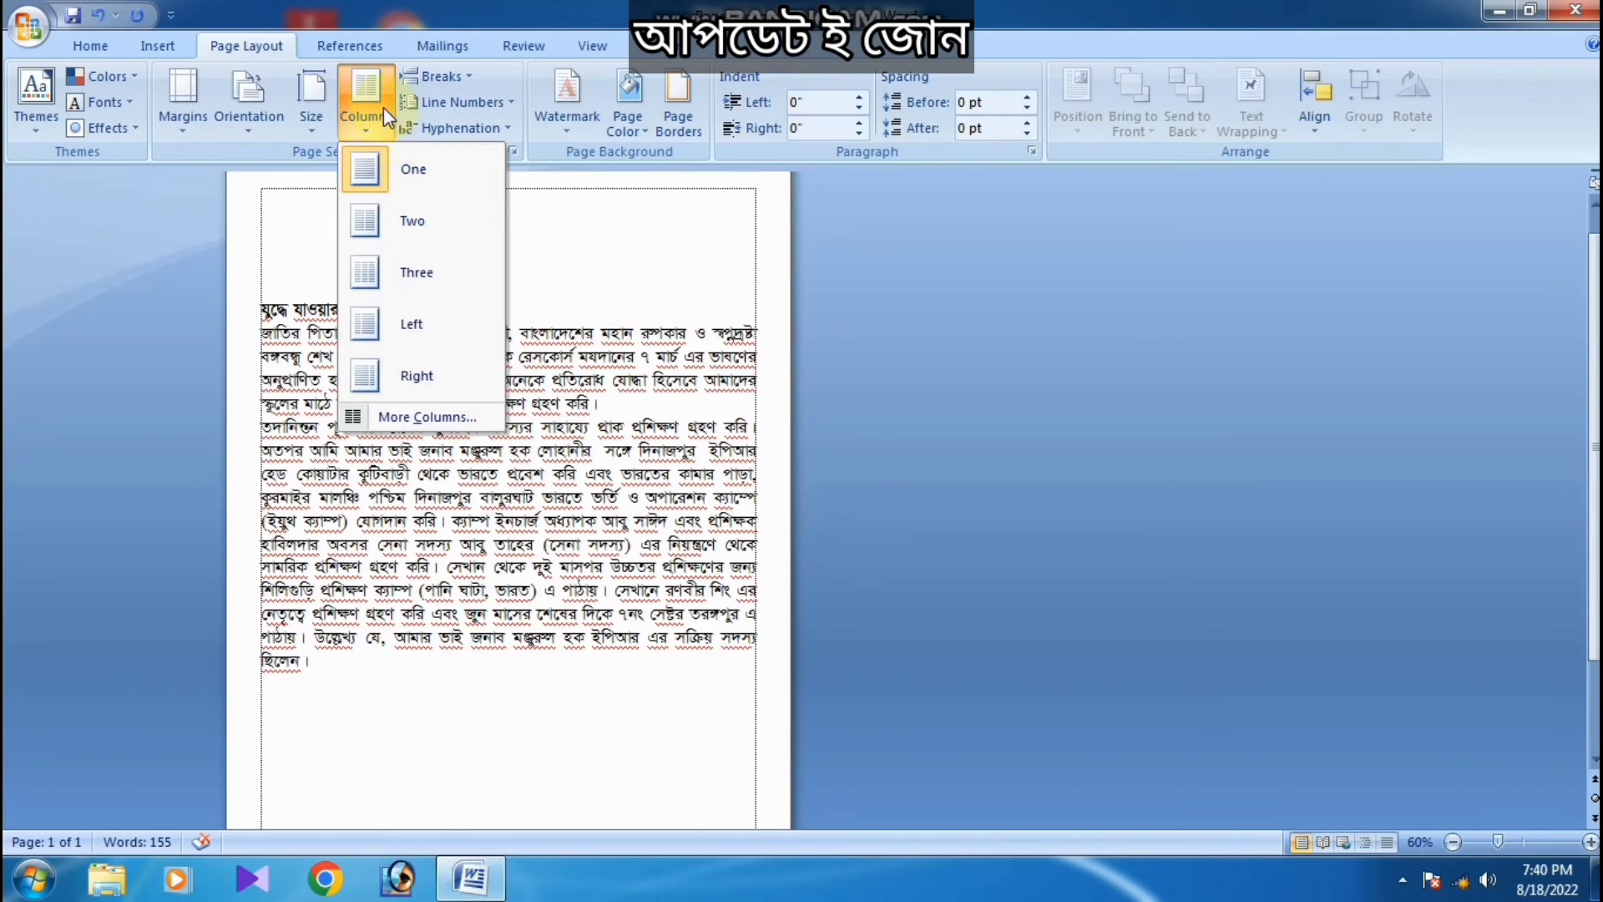
{"action": "left_click", "coordinate": [419, 218]}
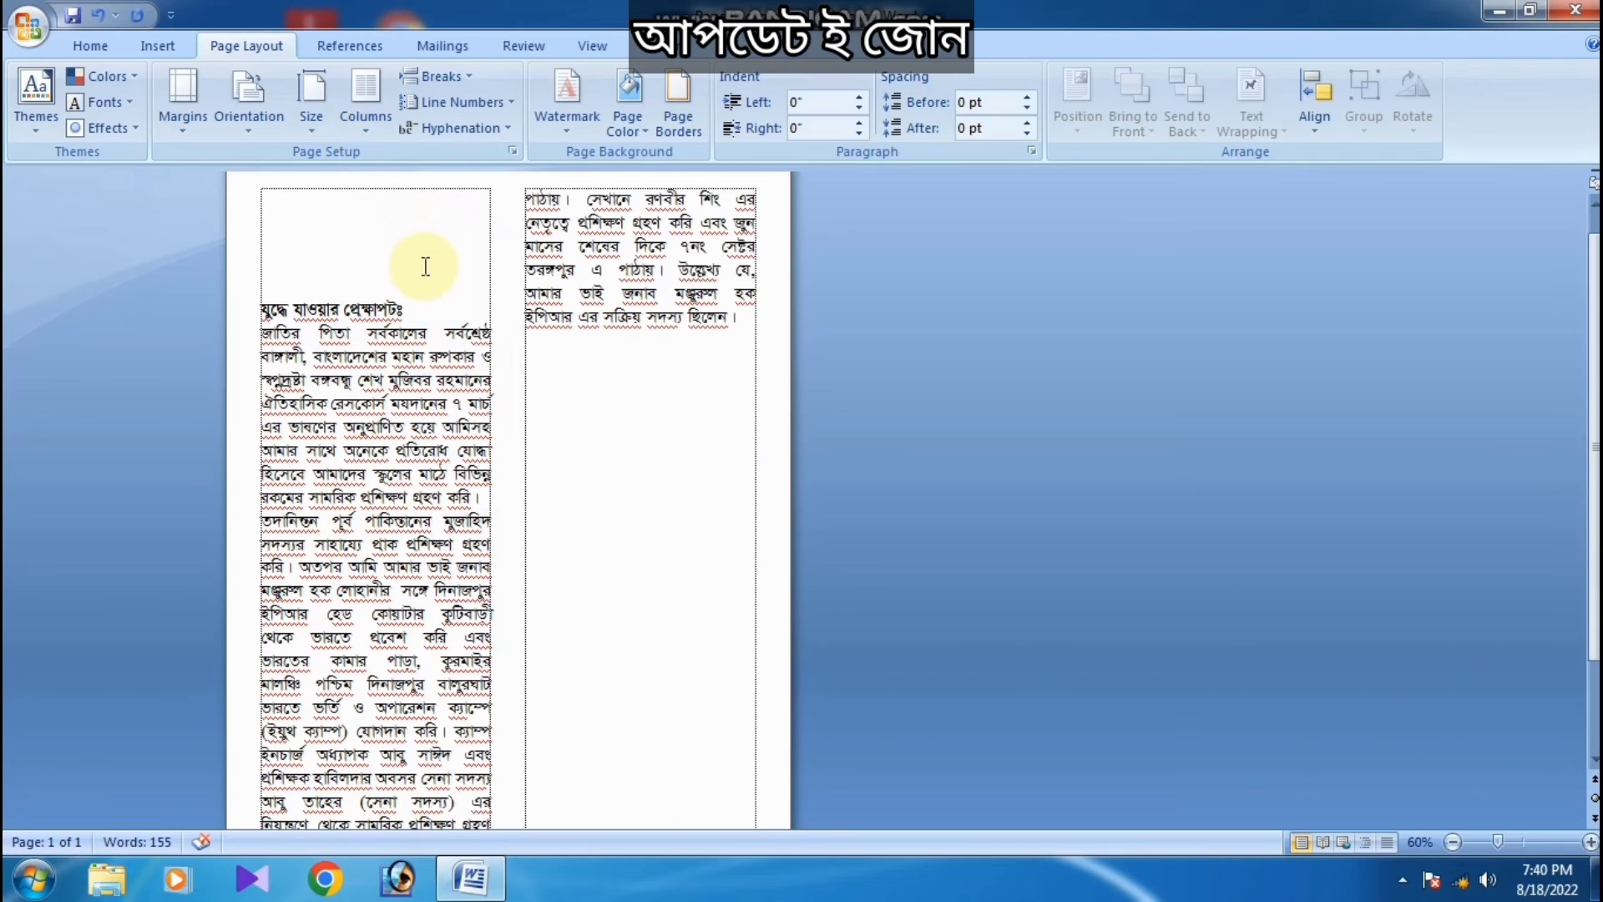
{"action": "scroll", "coordinate": [359, 386], "scroll_direction": "down", "scroll_amount": 3}
{"action": "scroll", "coordinate": [359, 386], "scroll_direction": "up", "scroll_amount": 3}
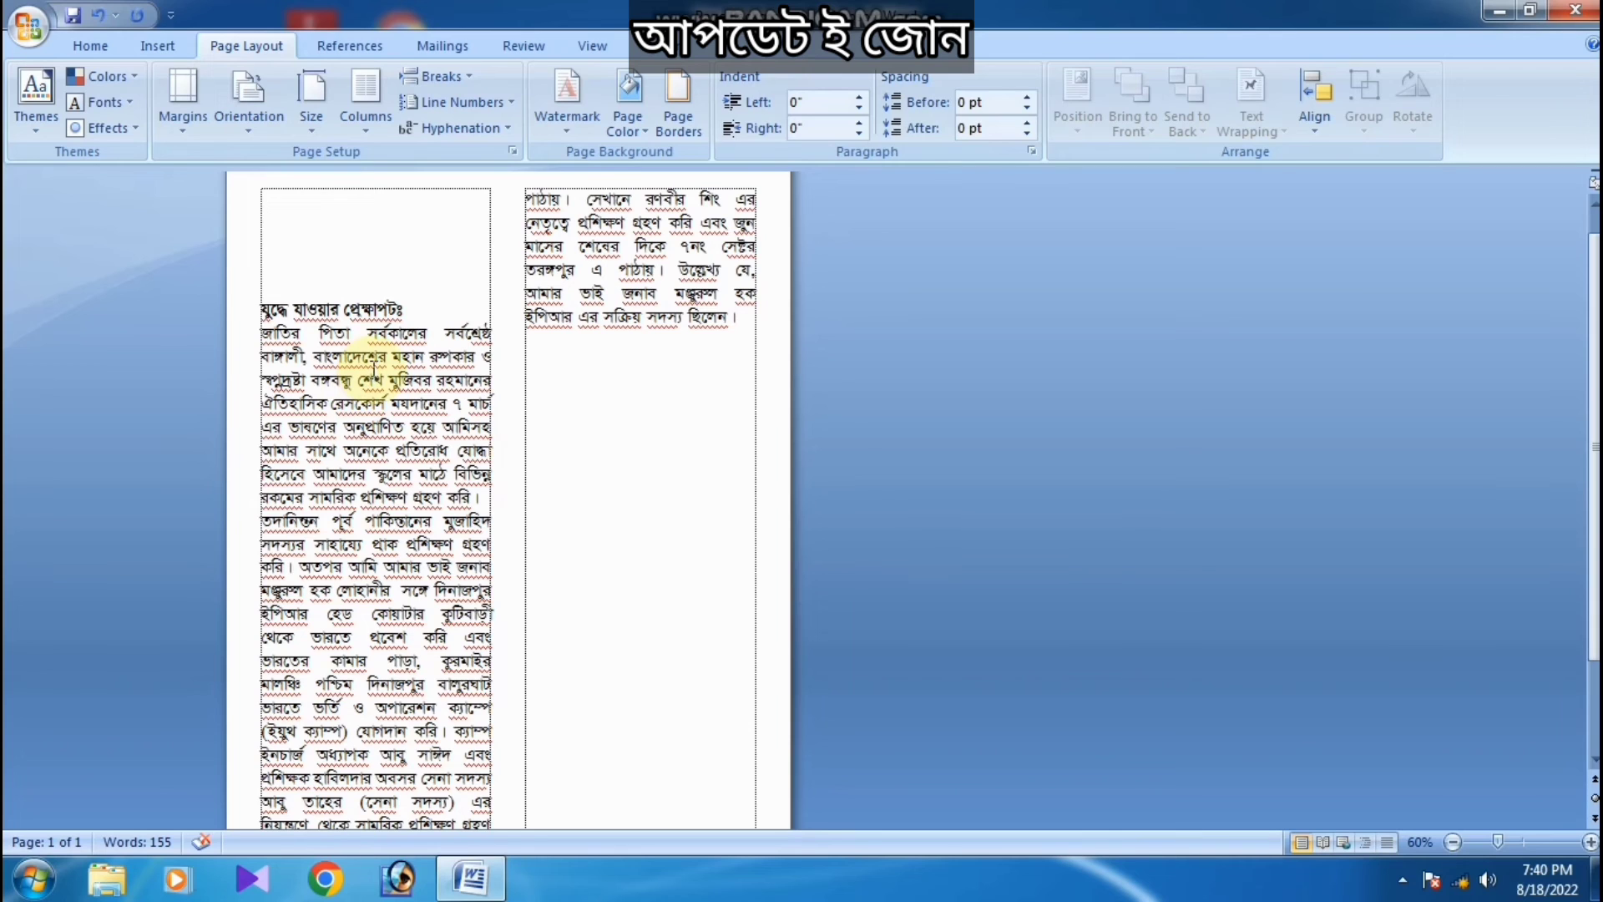
- Arrange the document text in three columns
{"action": "left_click", "coordinate": [365, 98]}
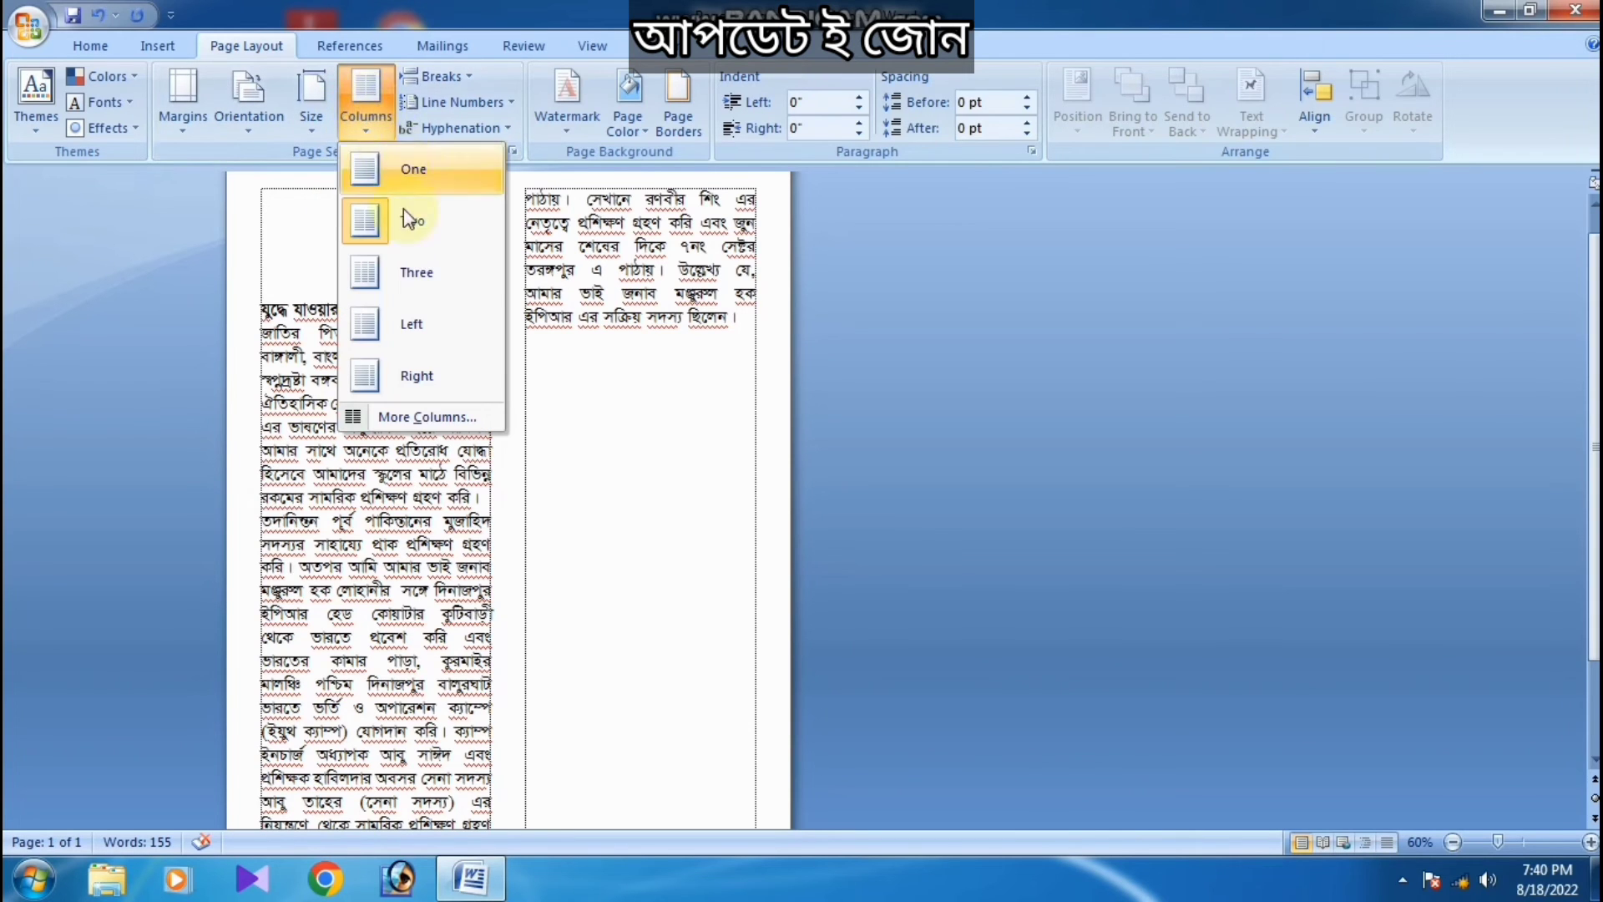
{"action": "left_click", "coordinate": [415, 273]}
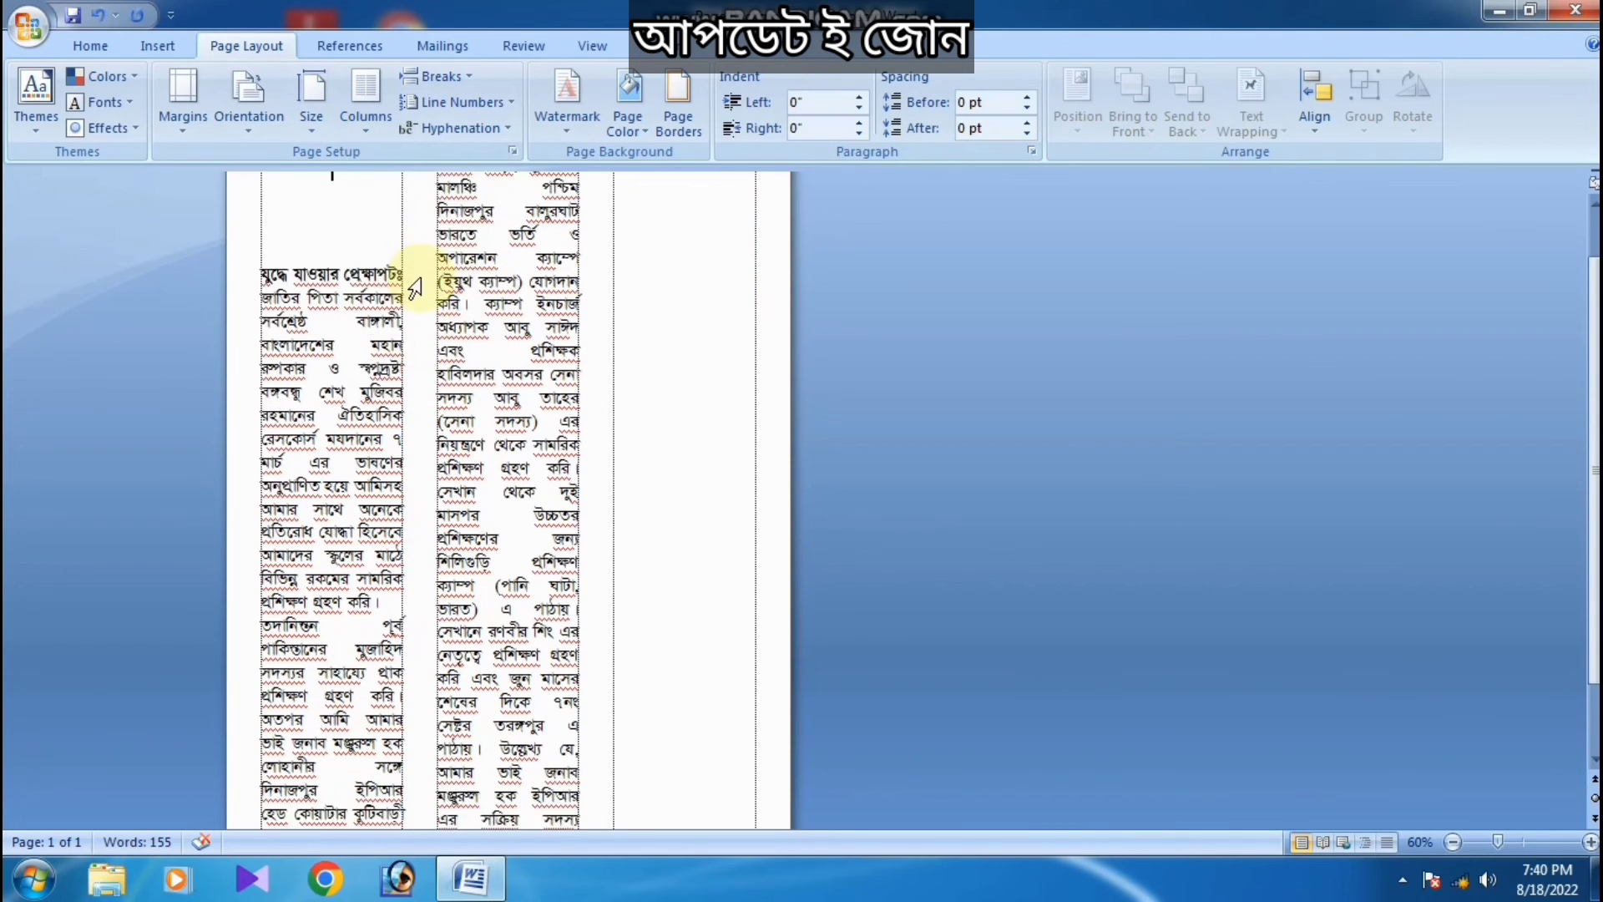
{"action": "left_click", "coordinate": [361, 115]}
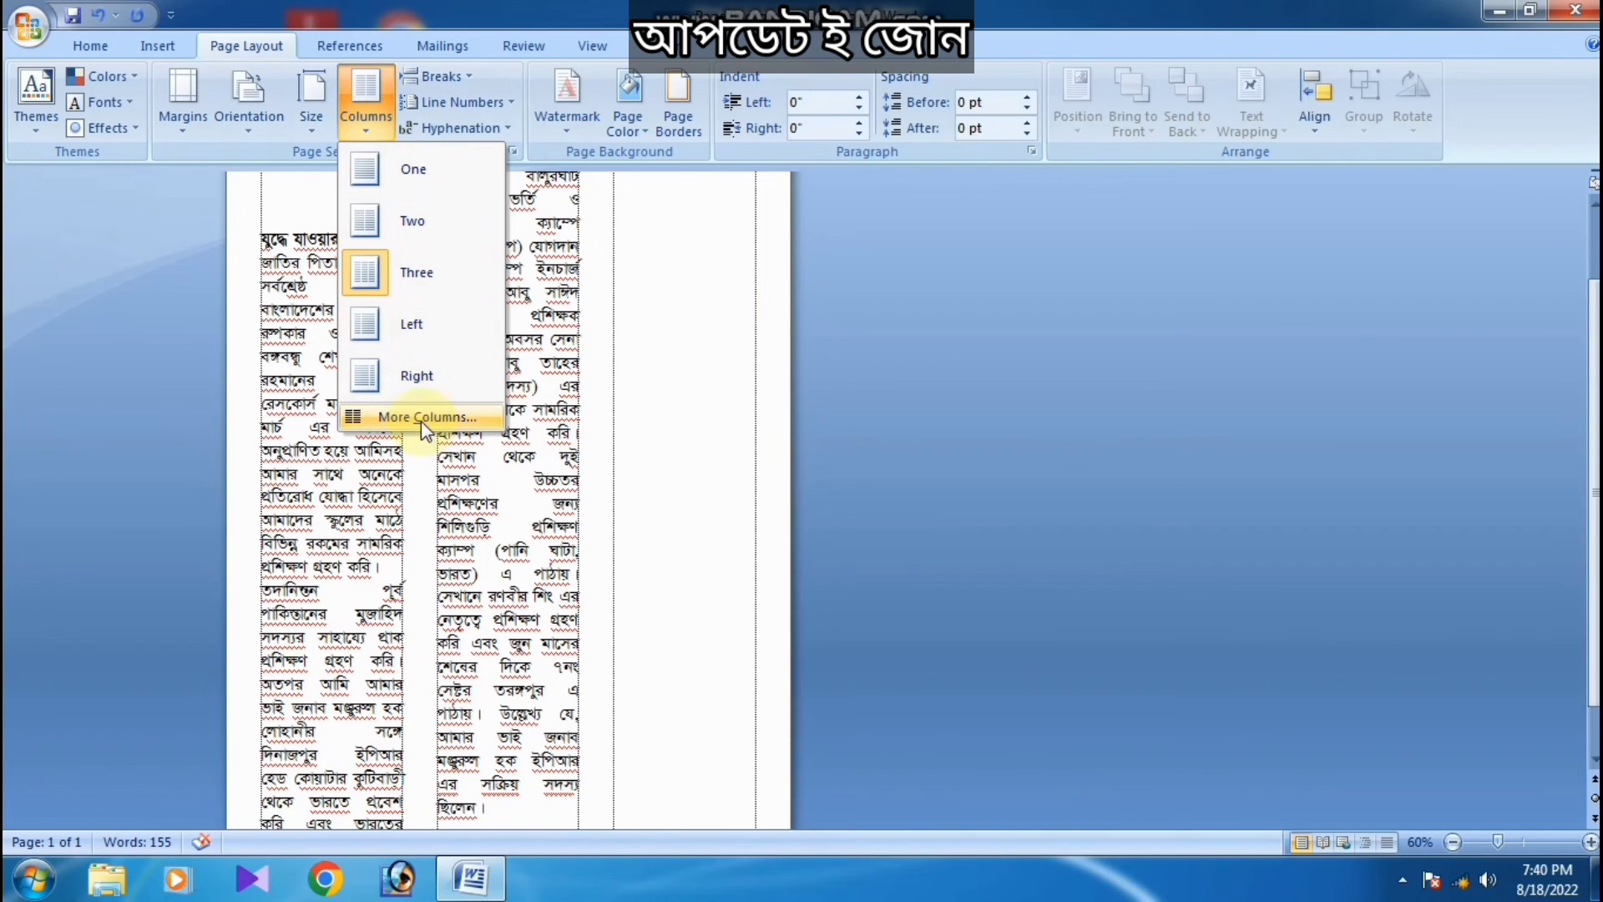
{"action": "left_click", "coordinate": [599, 333]}
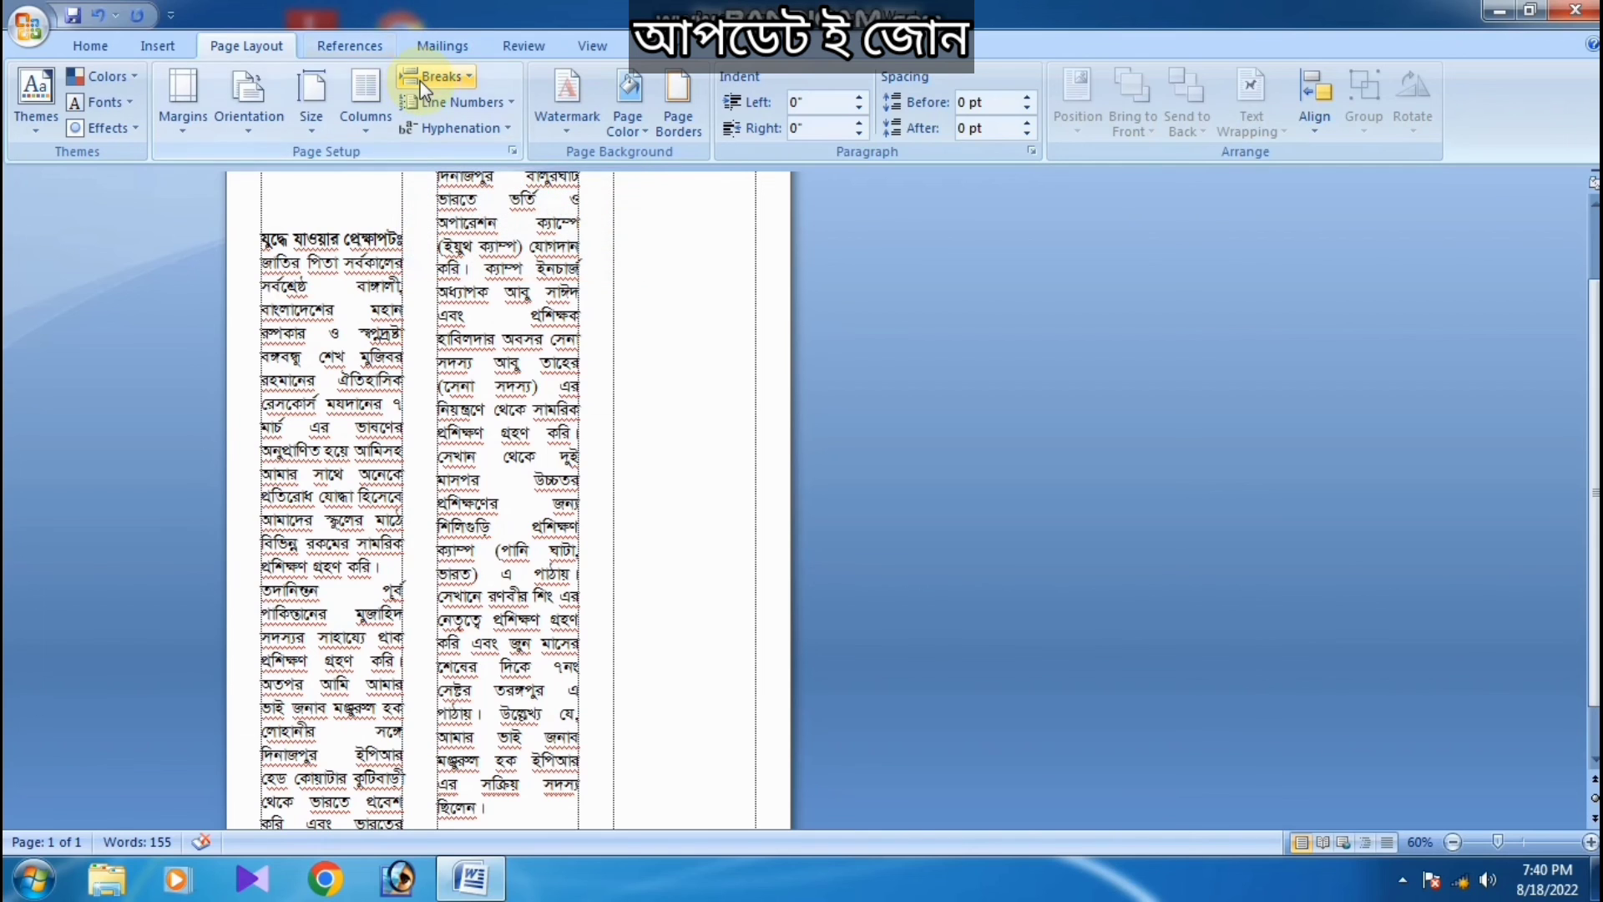
- Close the document
{"action": "left_click", "coordinate": [1576, 10]}
{"action": "left_click", "coordinate": [806, 498]}
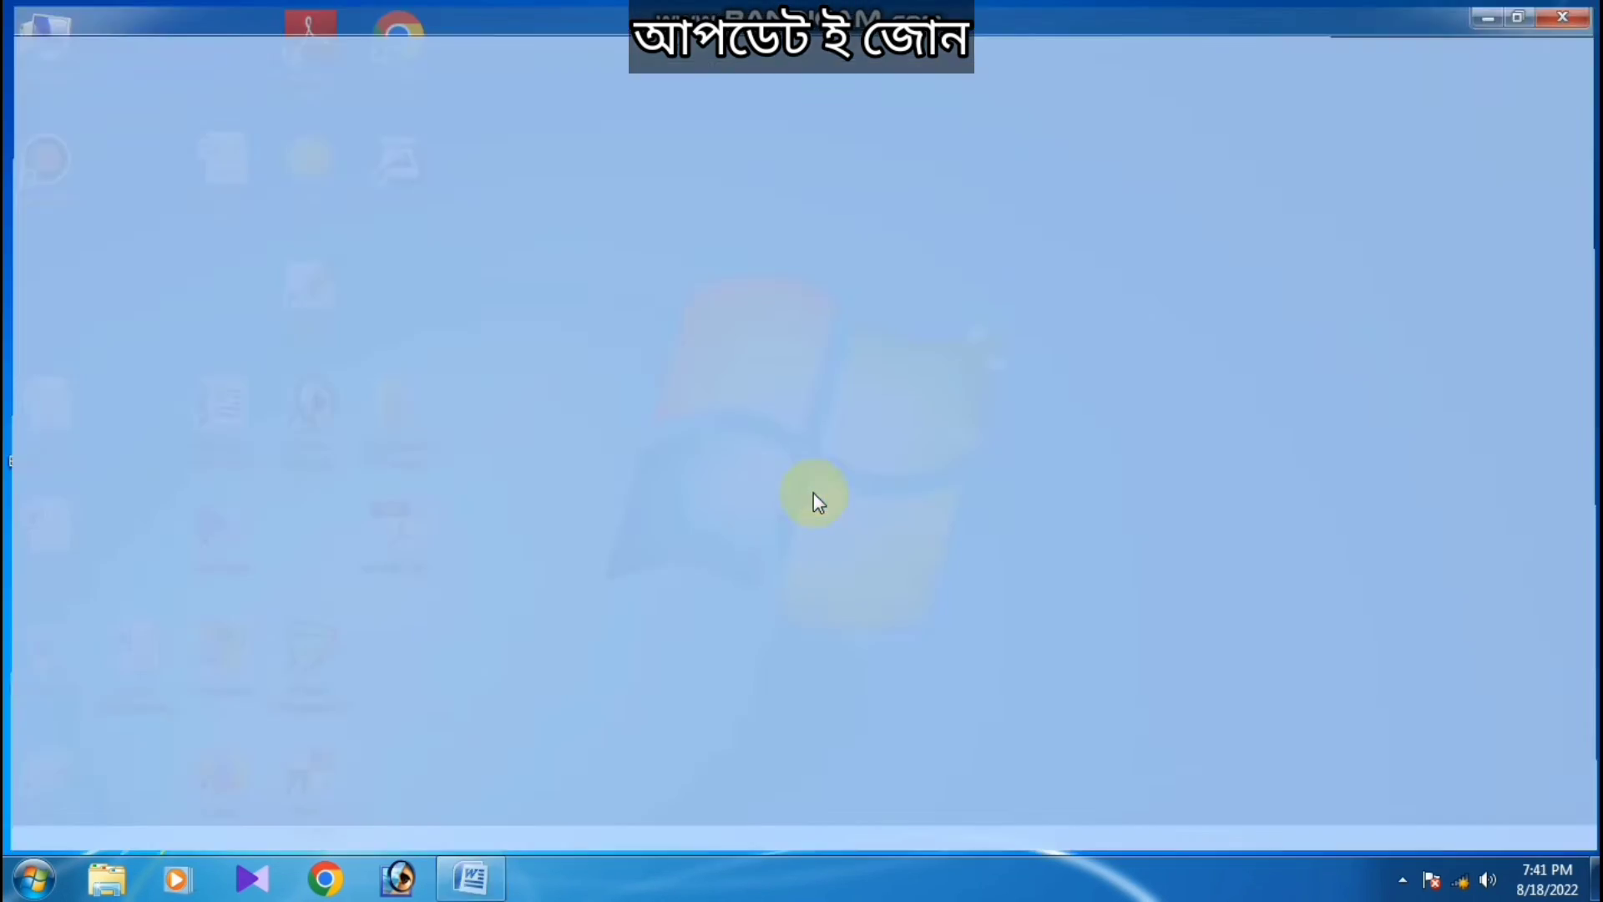